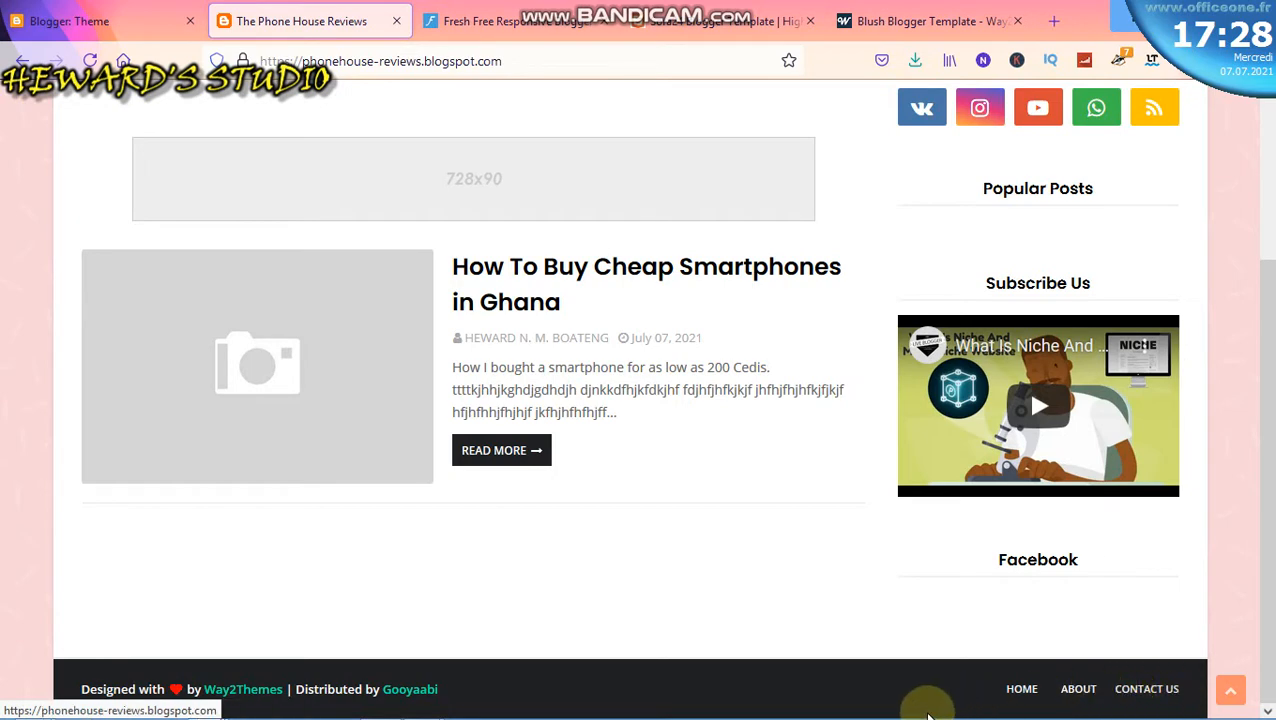
Switch from the live blog to the Blogger dashboard and open the Layout page of The Phone House Reviews
scroll(628, 524, "up", 2)
scroll(627, 520, "up", 1)
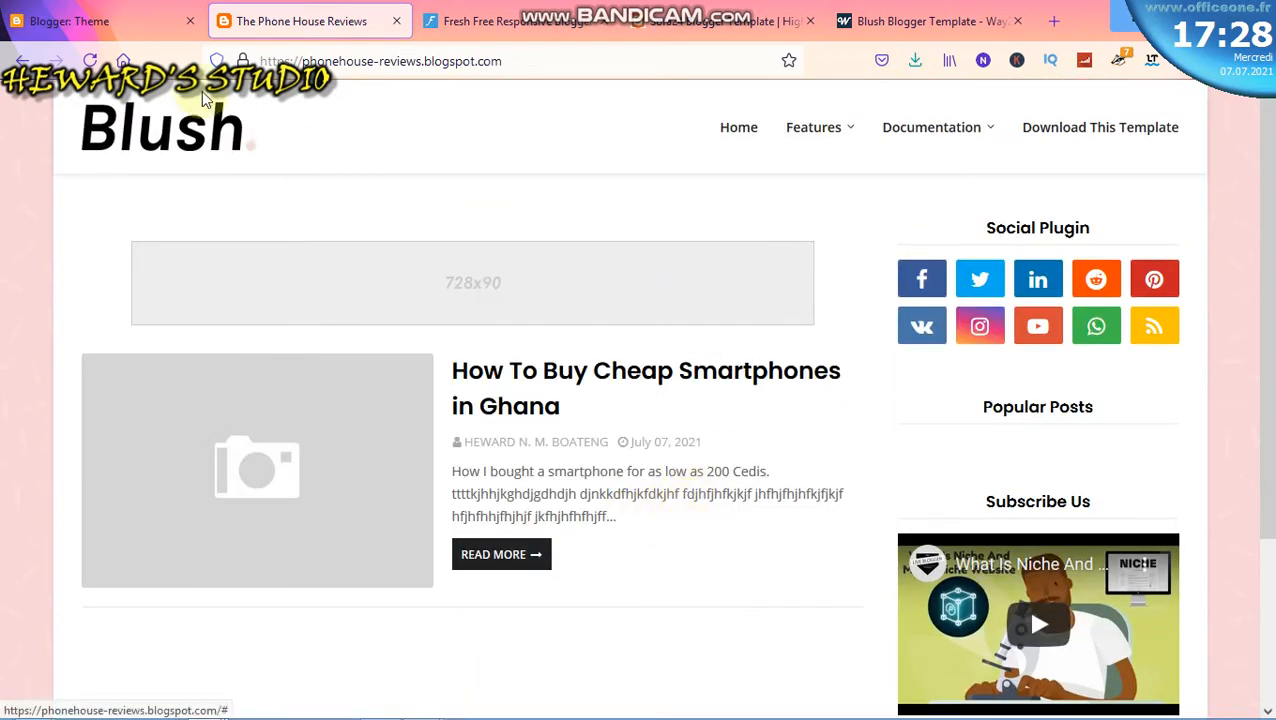
left_click(86, 22)
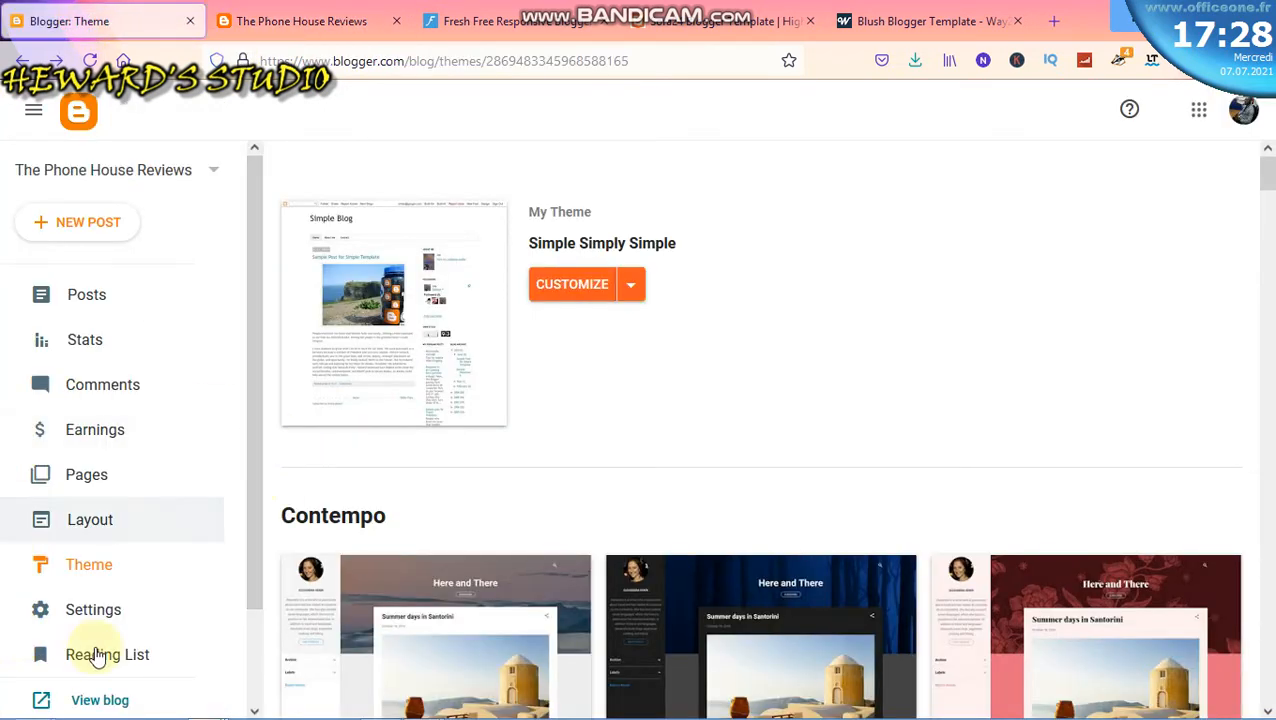
left_click(90, 612)
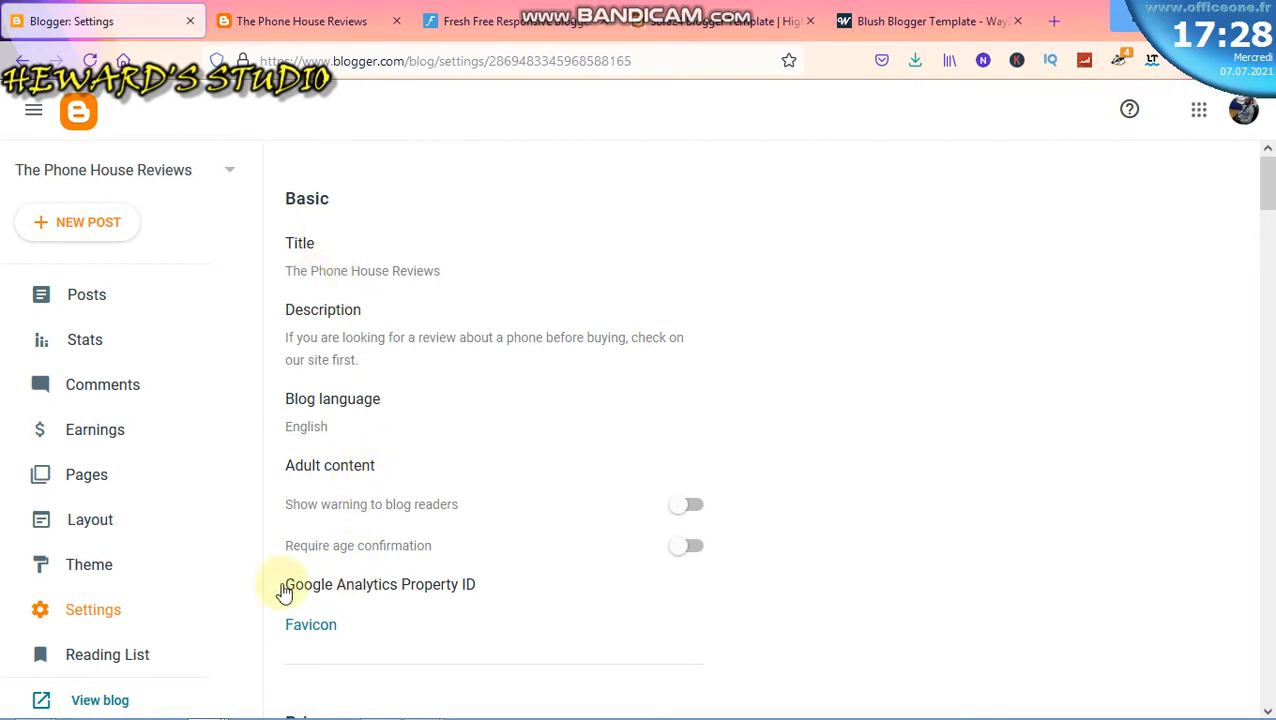
left_click(93, 520)
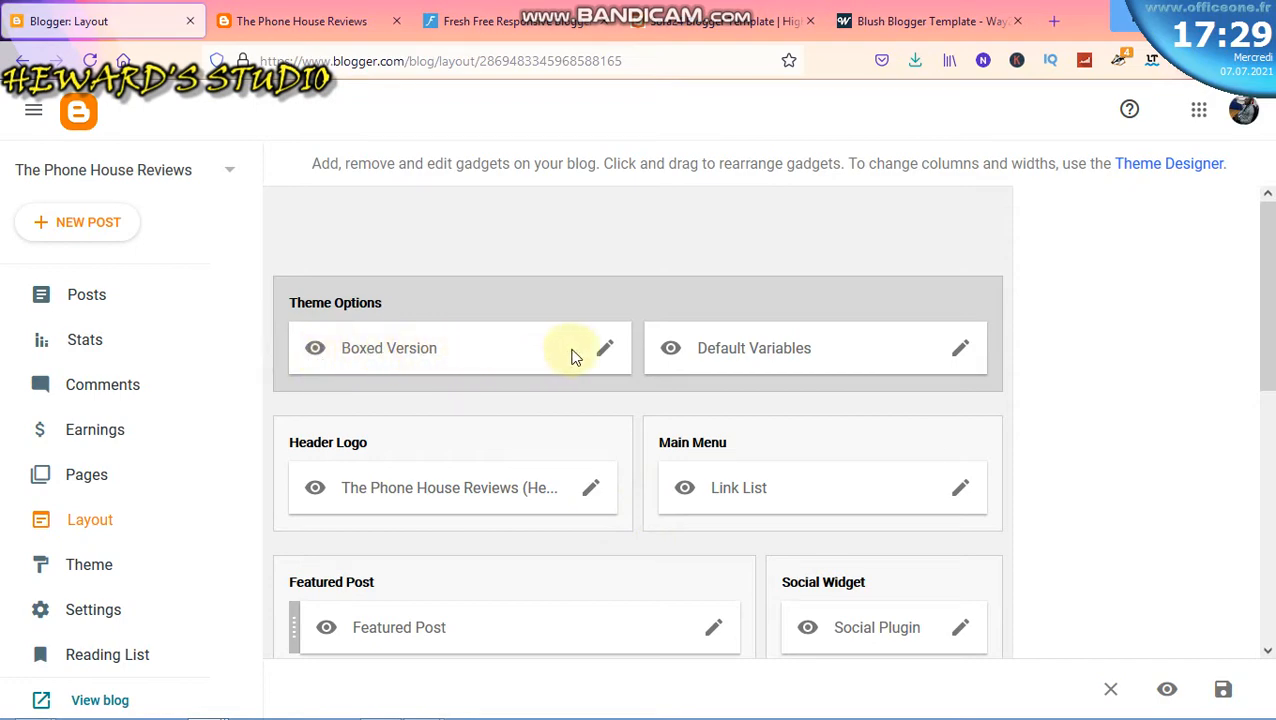
Review the Boxed Version link list under Theme Options and save the gadget
left_click(607, 350)
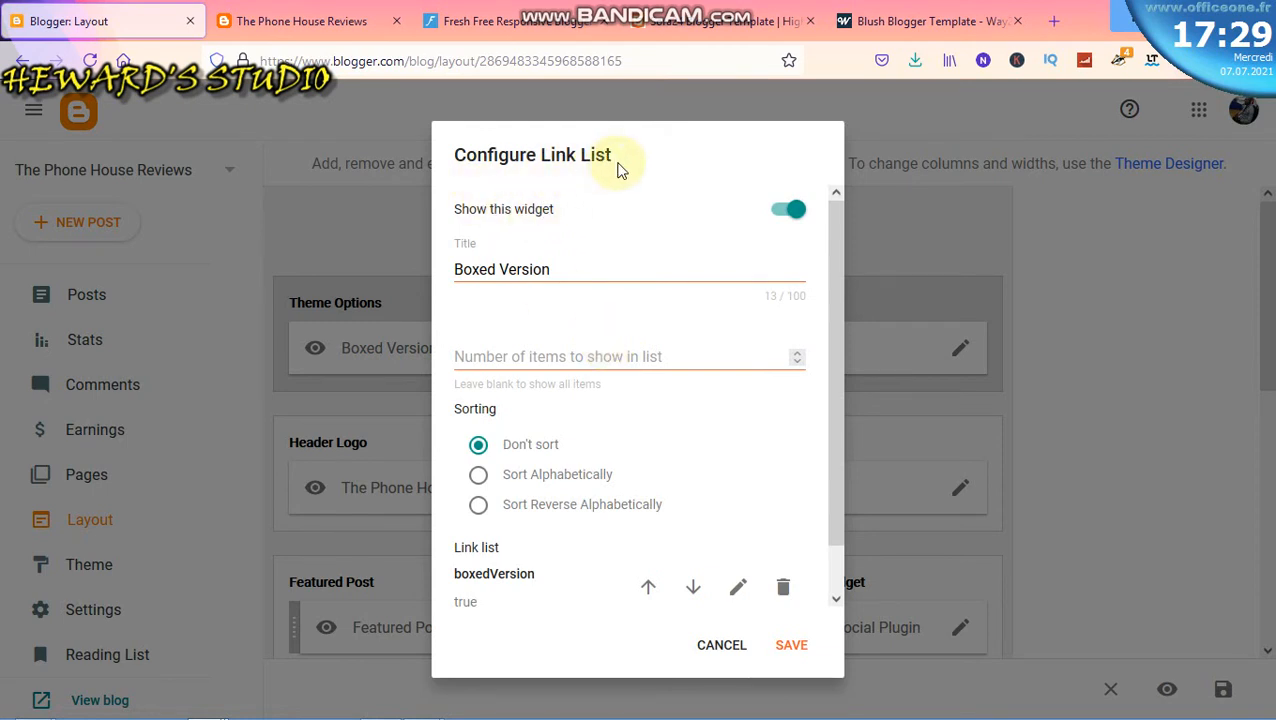
scroll(578, 468, "down", 1)
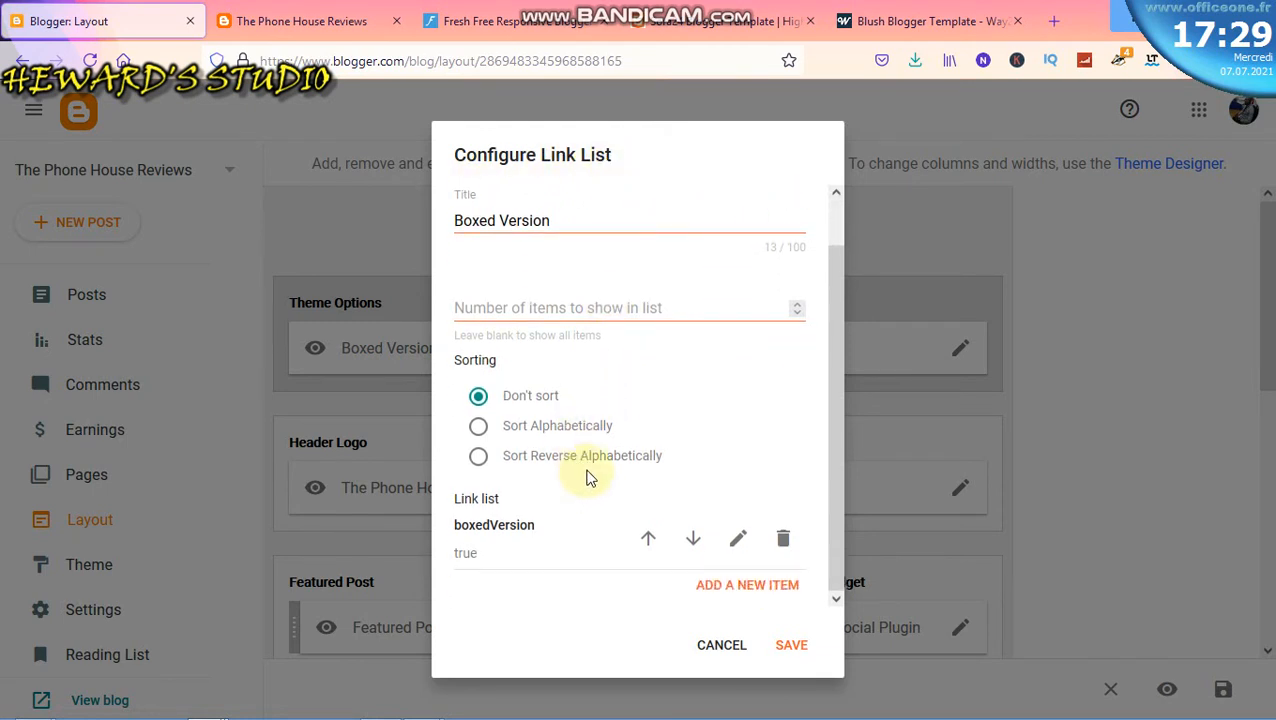
left_click(791, 648)
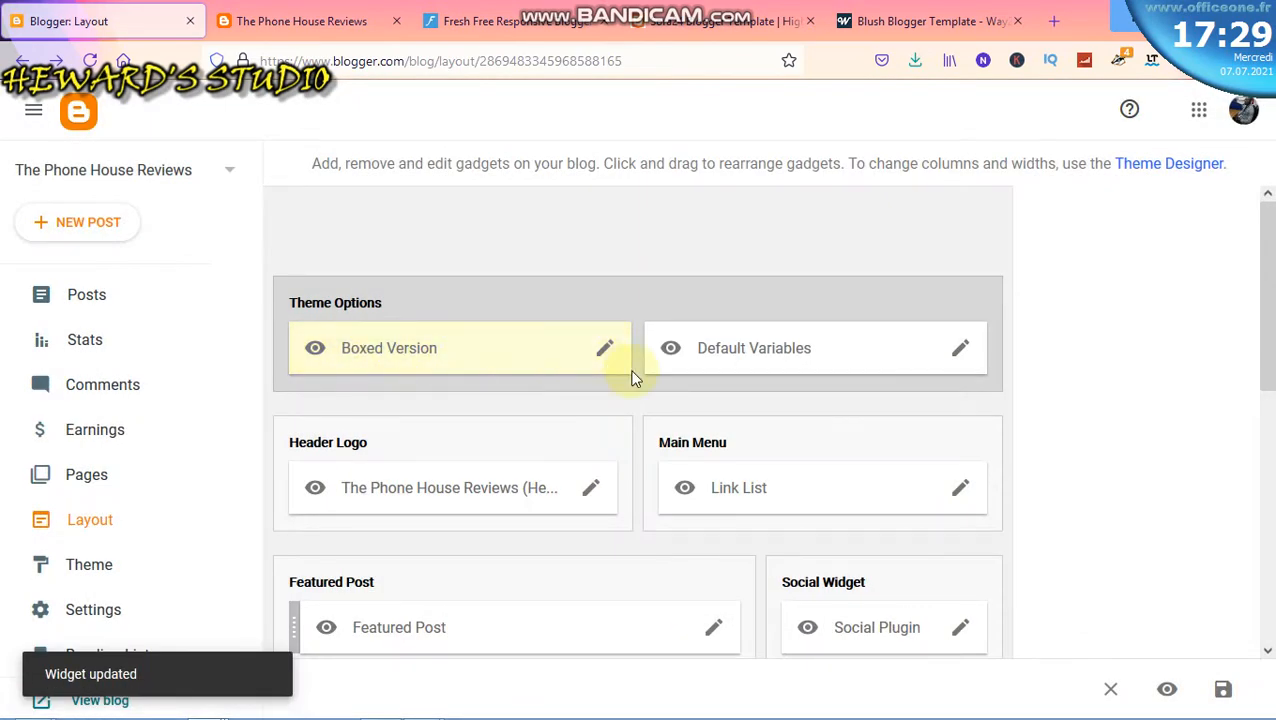
Review the Default Variables link list under Theme Options and save the gadget
left_click(957, 350)
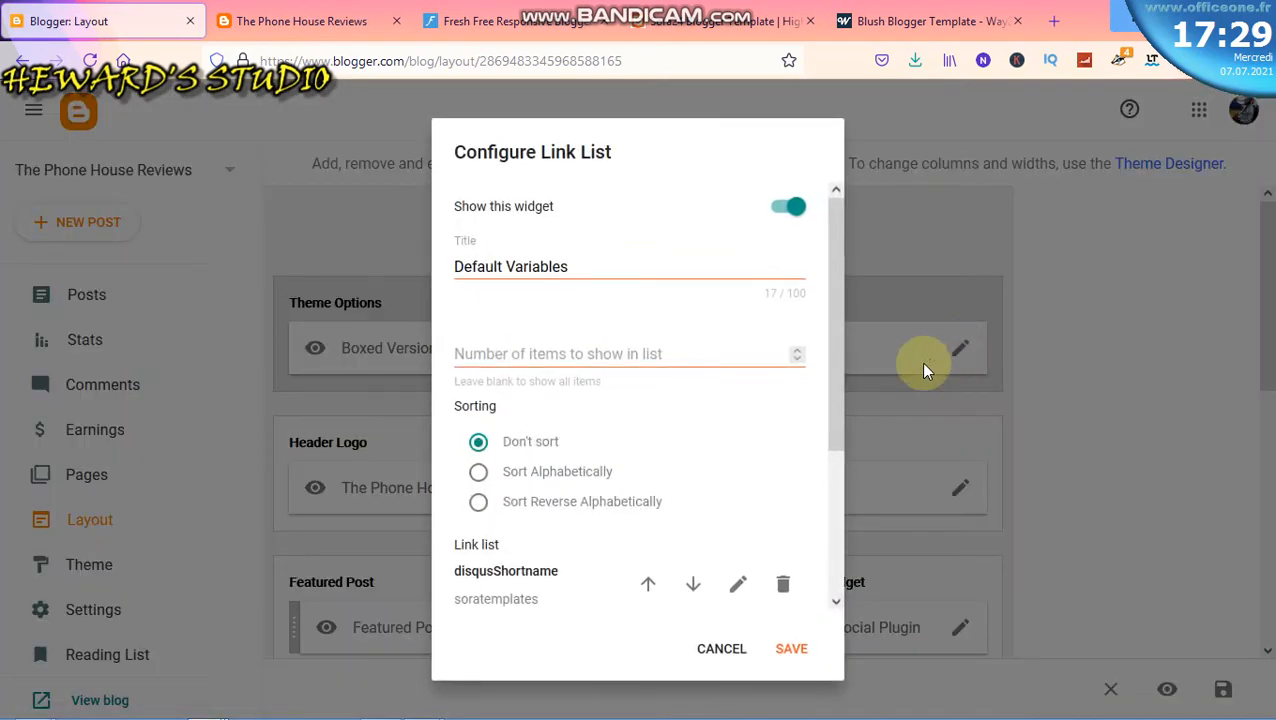
scroll(567, 500, "down", 2)
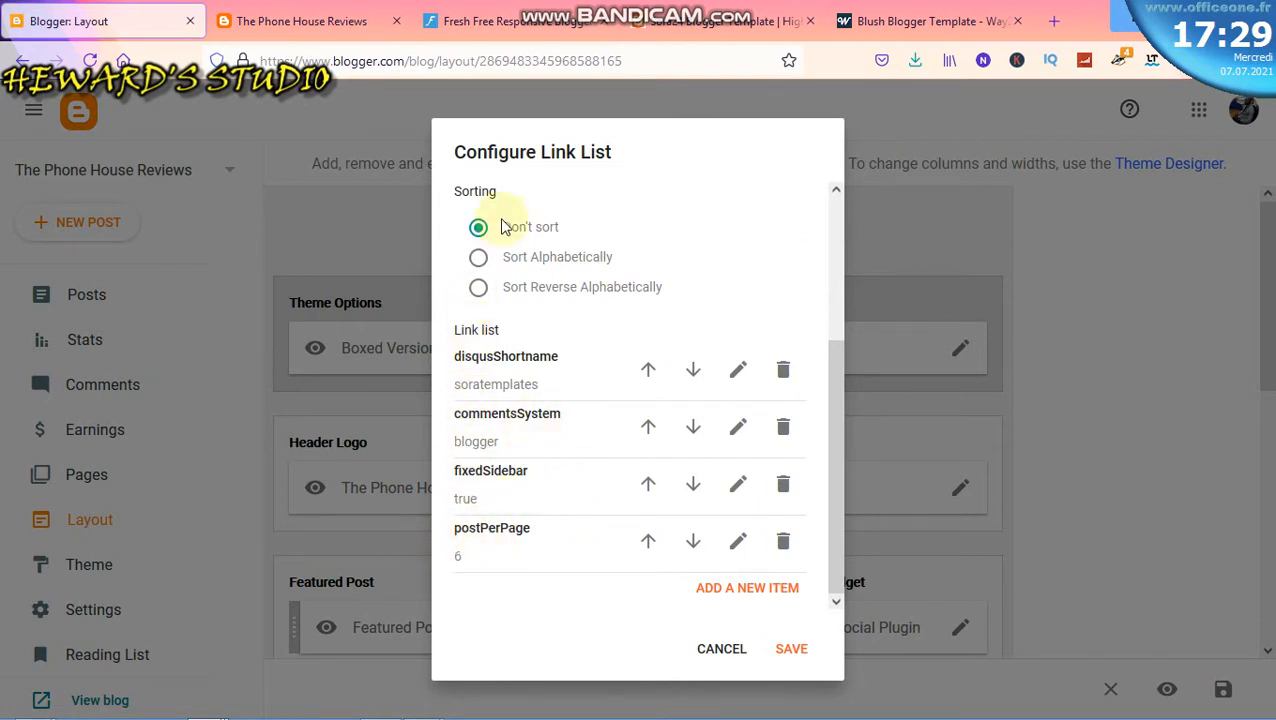
left_click(790, 651)
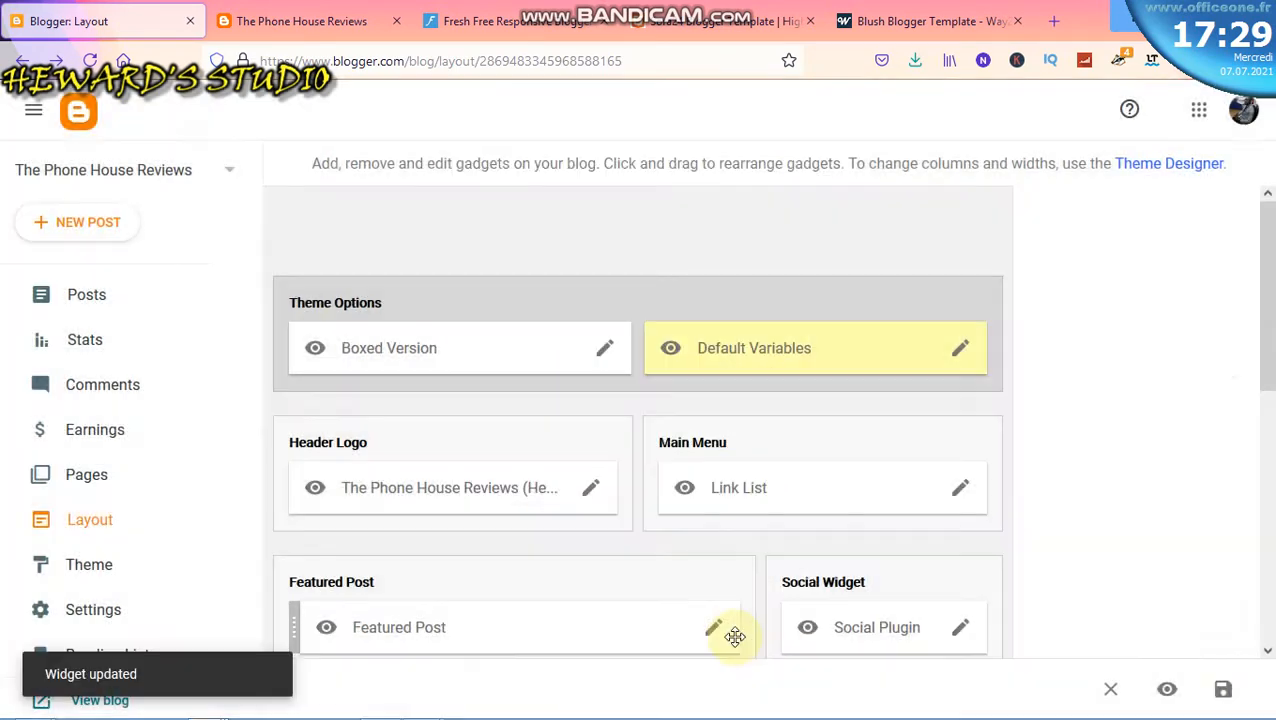
Clear the Blush image from the Header Logo gadget by choosing upload from computer, place the image behind title and description, and save
scroll(550, 410, "down", 3)
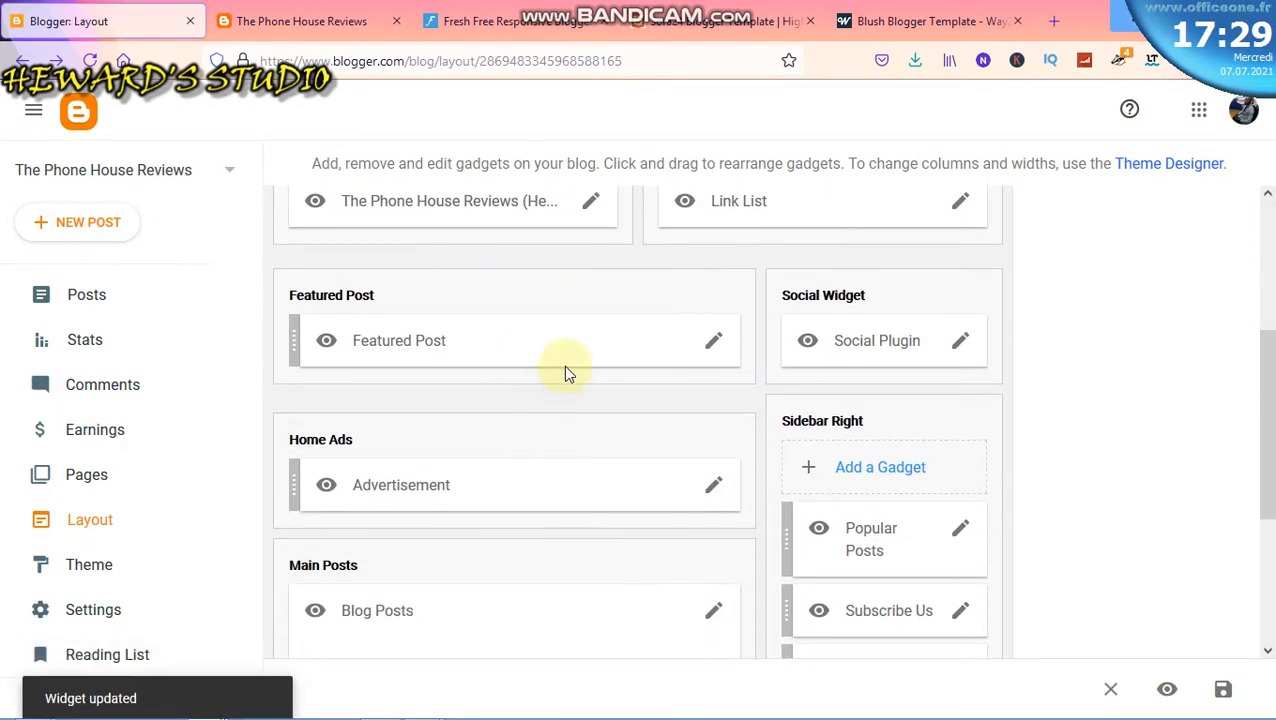
scroll(570, 370, "up", 2)
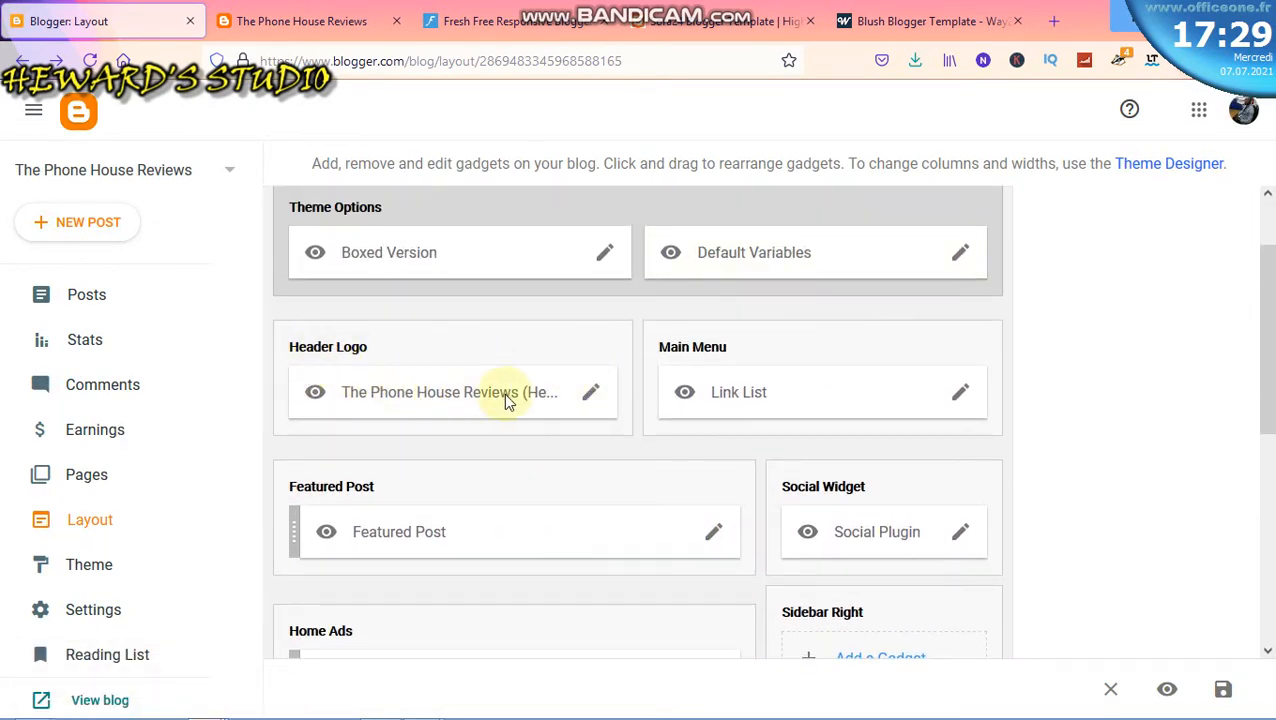
left_click(589, 395)
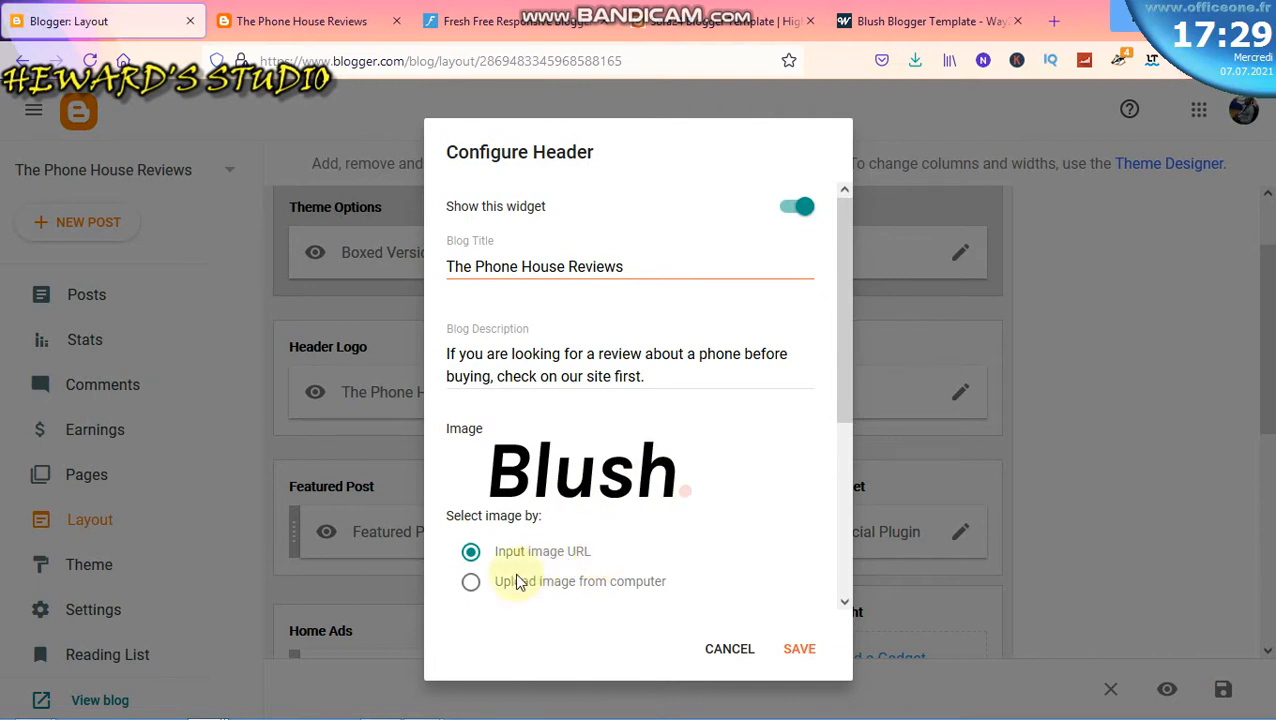
left_click(471, 584)
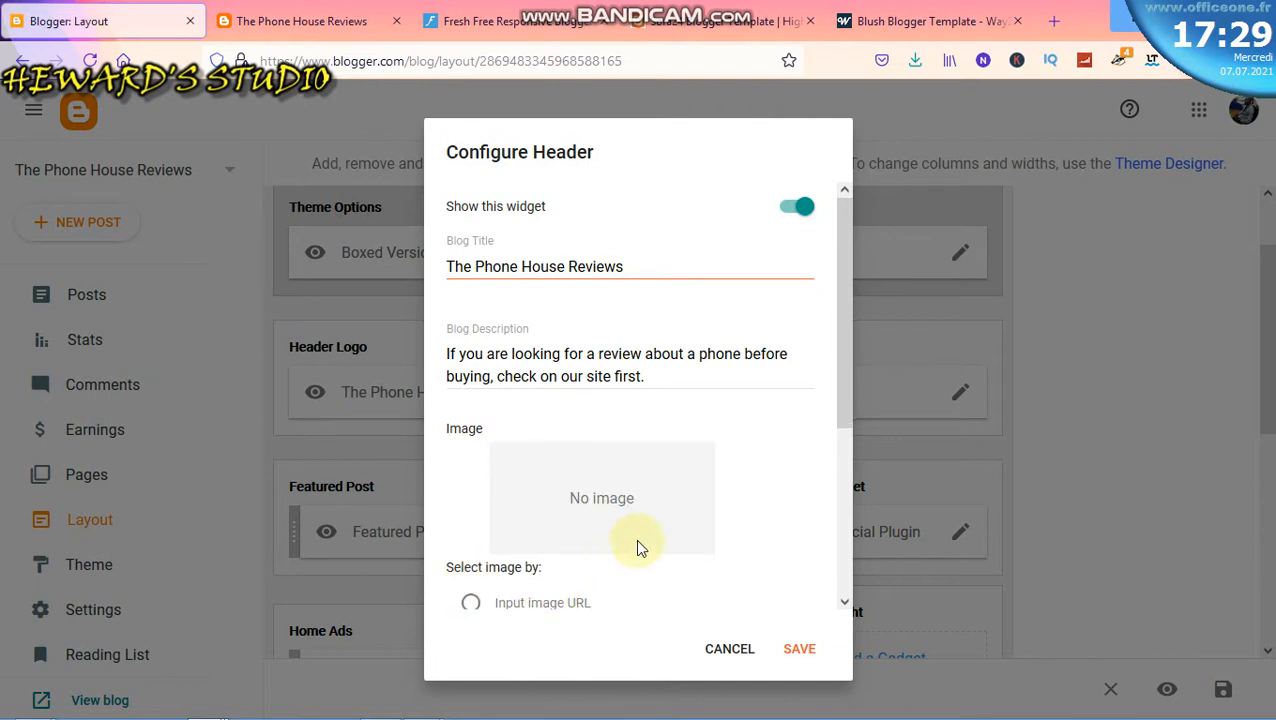
scroll(645, 505, "down", 3)
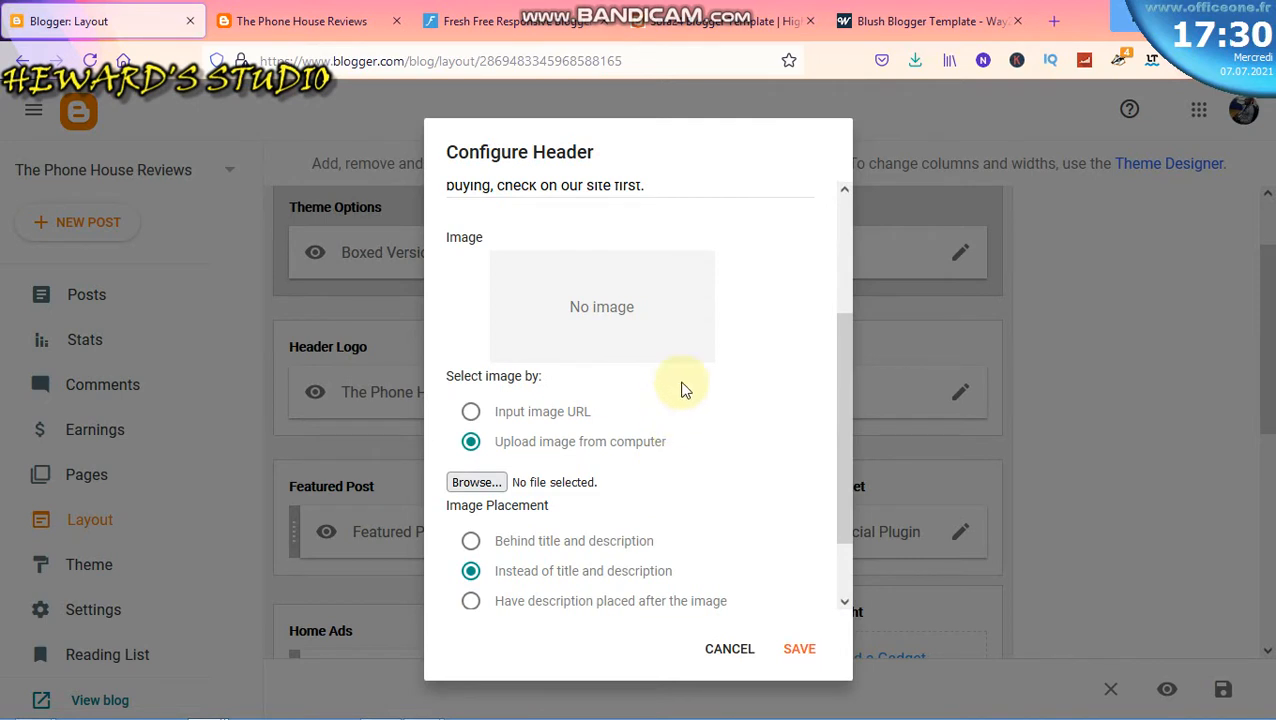
scroll(557, 541, "down", 1)
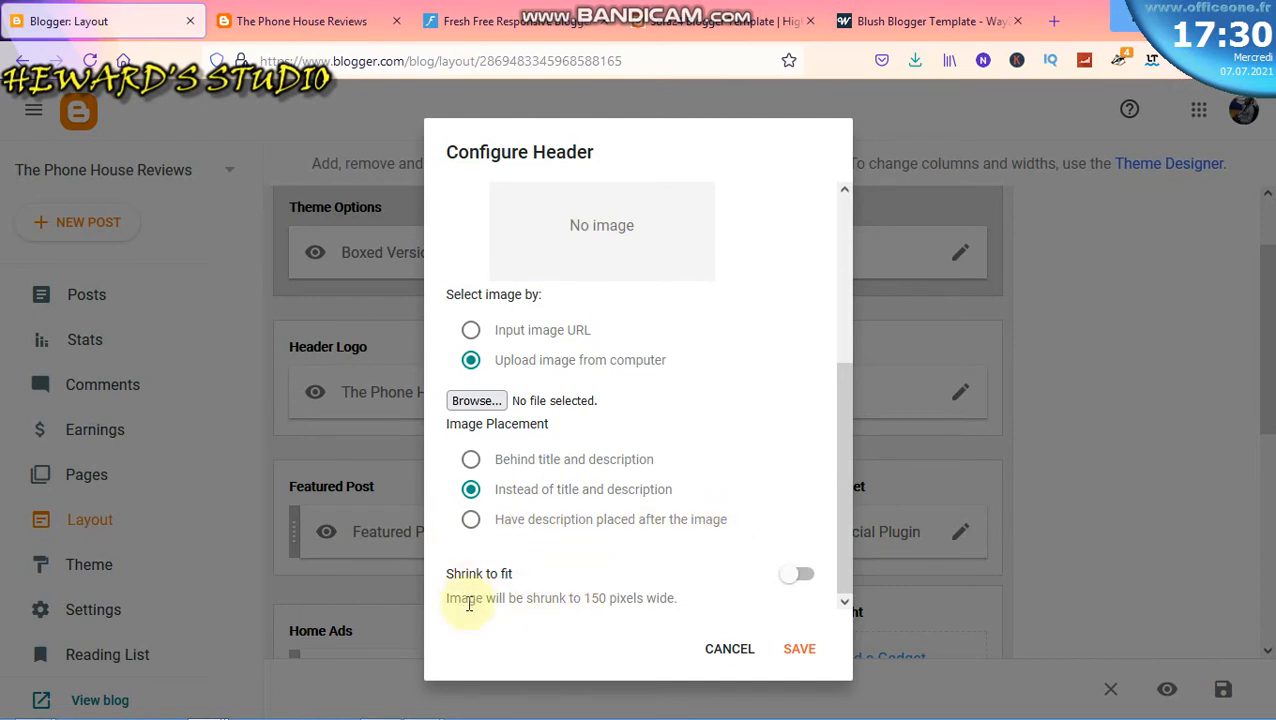
scroll(507, 406, "up", 2)
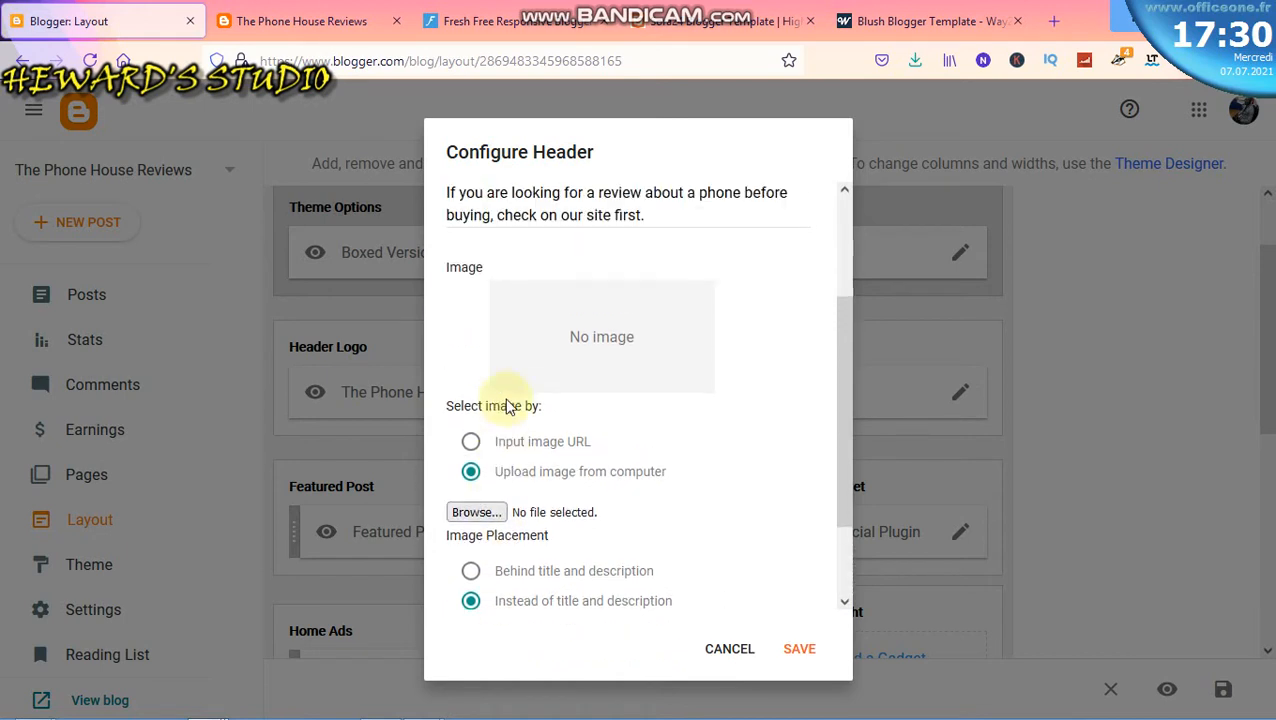
scroll(507, 406, "up", 1)
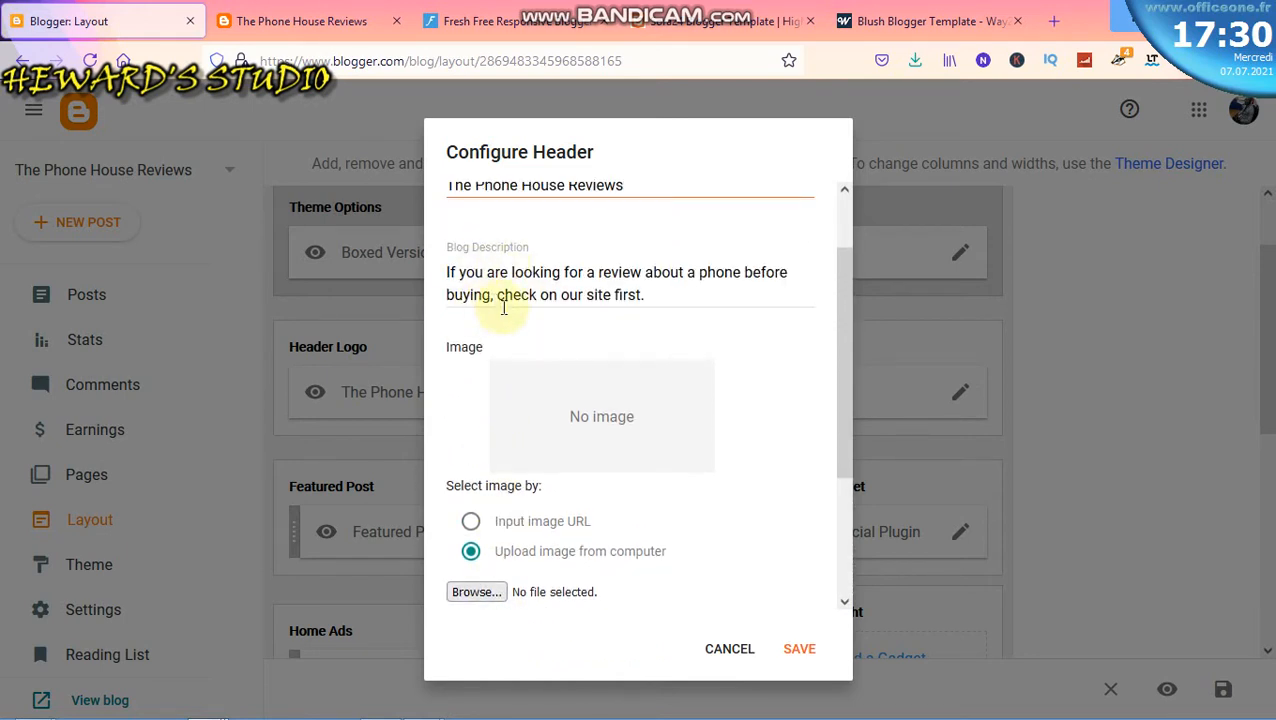
scroll(503, 308, "down", 2)
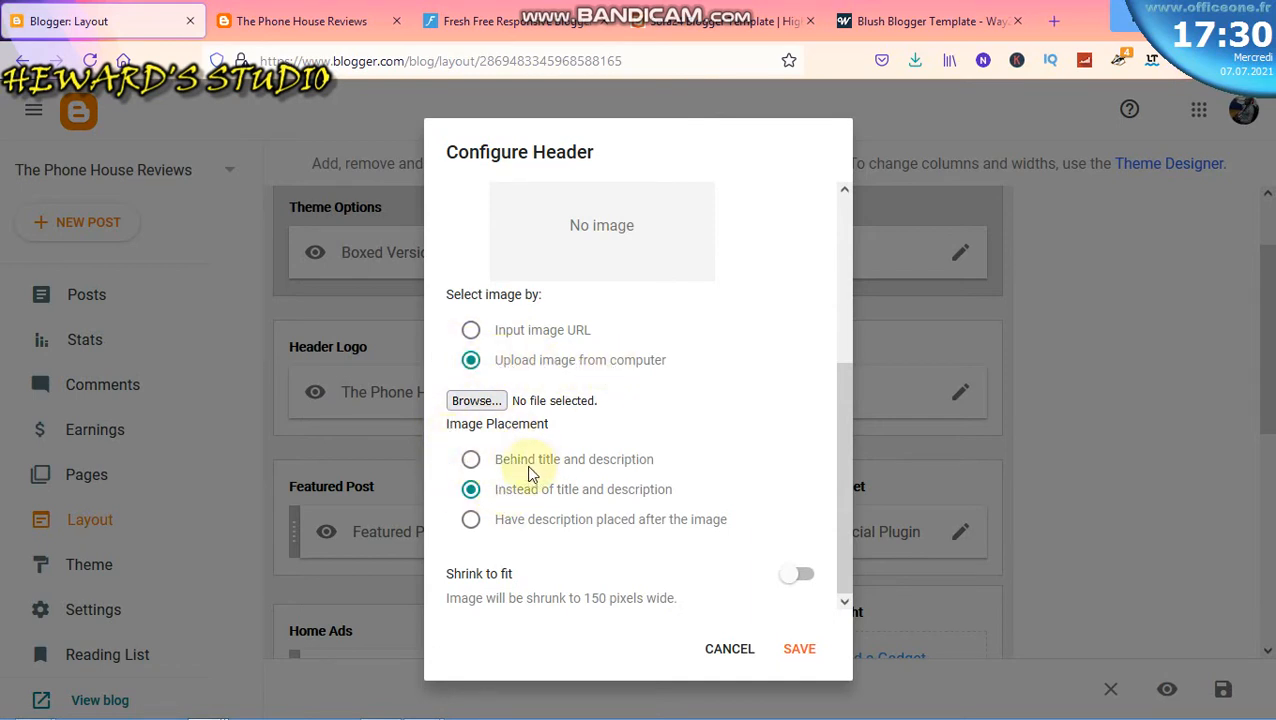
left_click(470, 460)
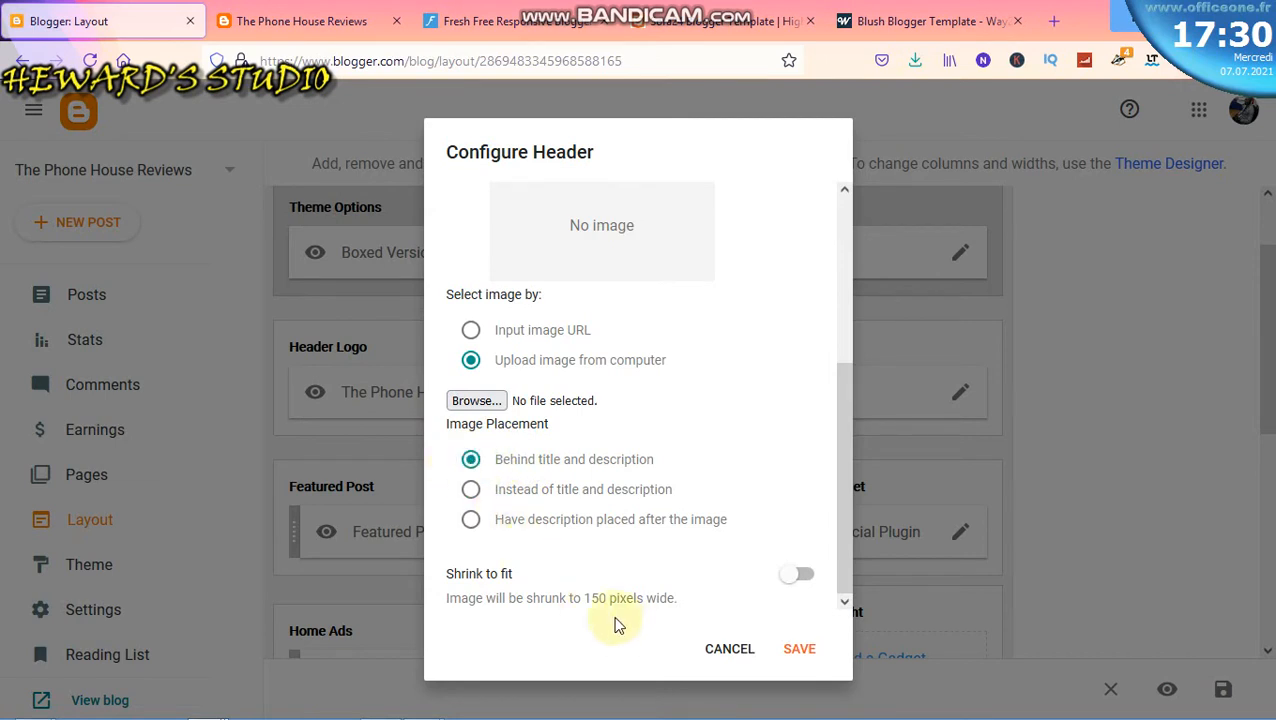
left_click(792, 652)
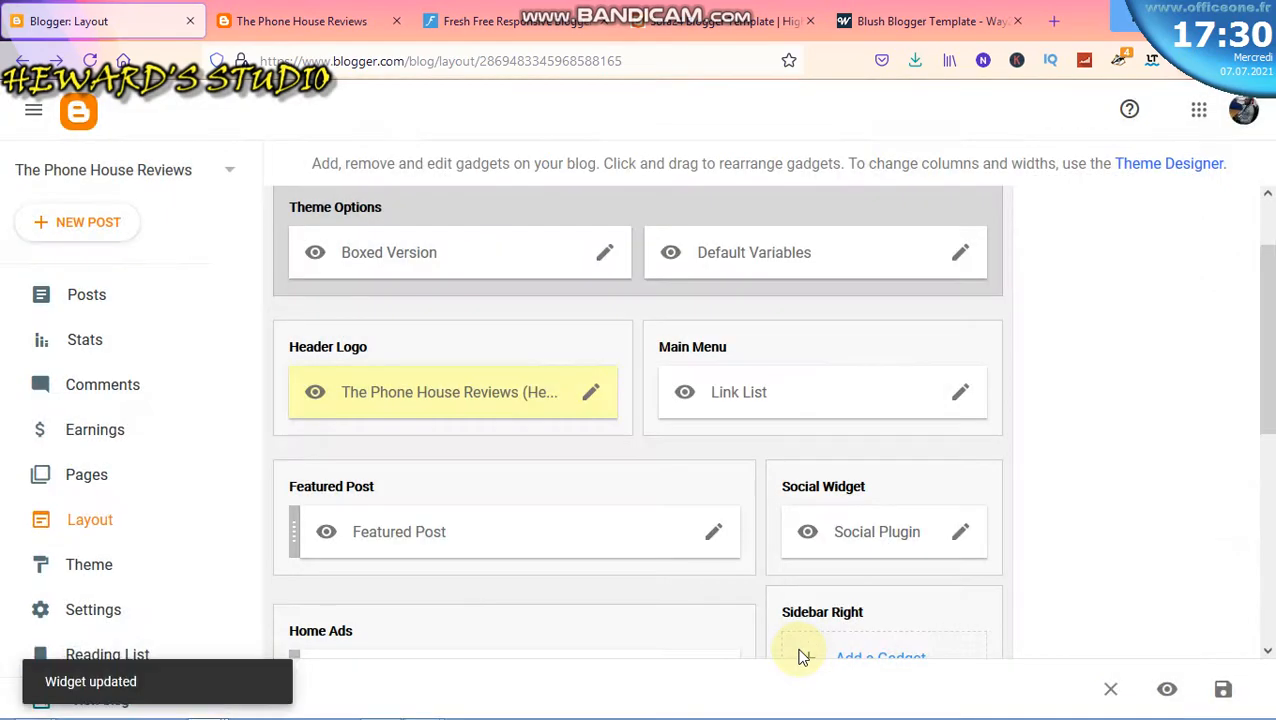
Reload the live blog to check how the header looks without the Blush logo
left_click(306, 22)
right_click(474, 185)
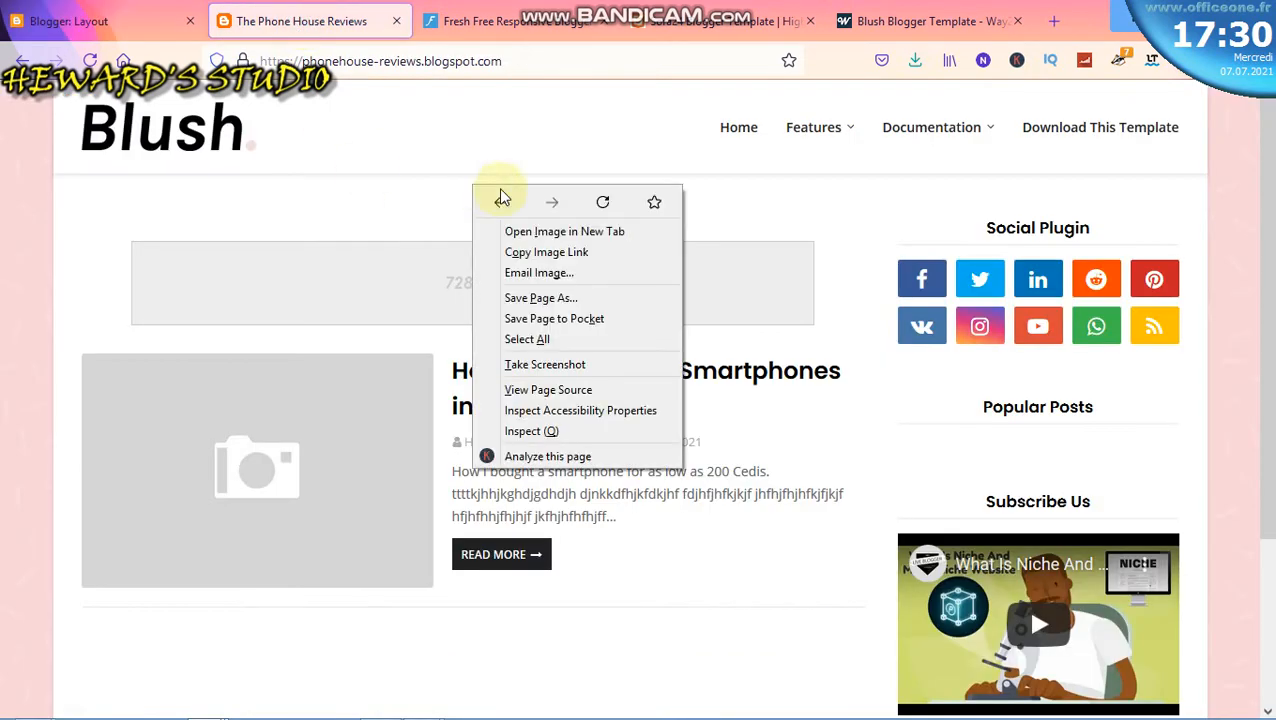
left_click(602, 204)
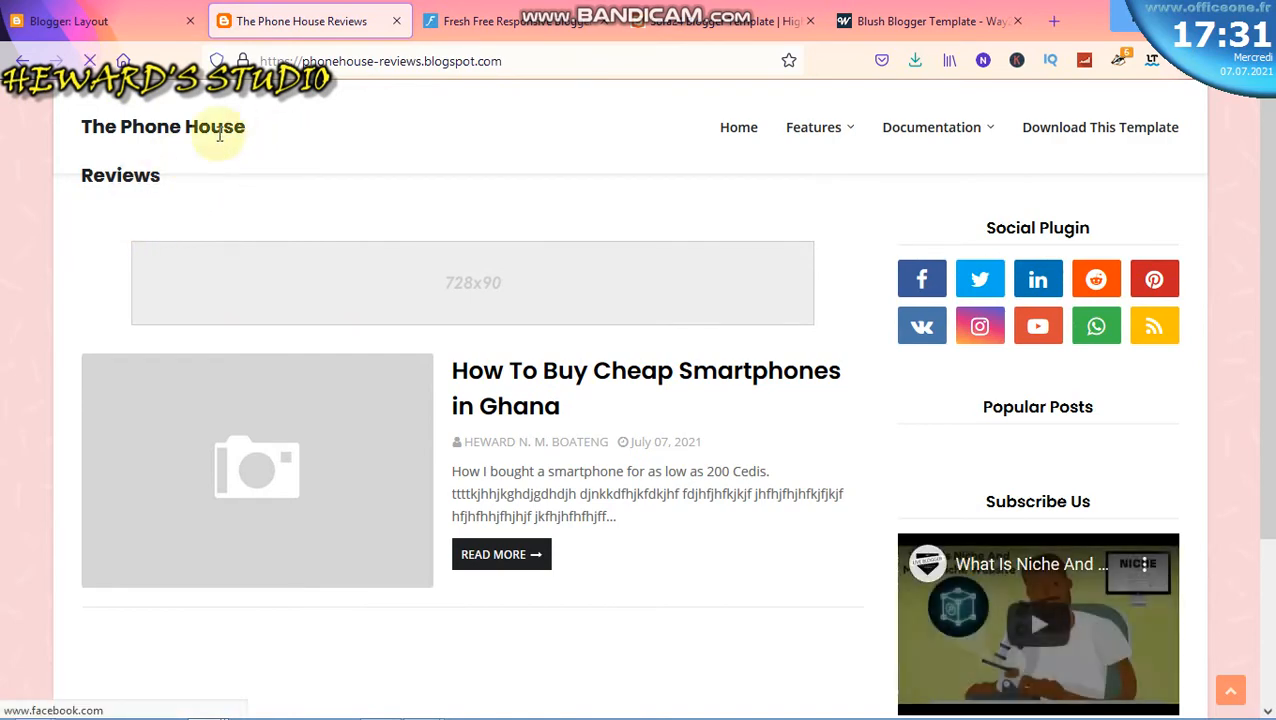
Set the Header Logo gadget's image placement to have the description placed after the image, and save
left_click(90, 21)
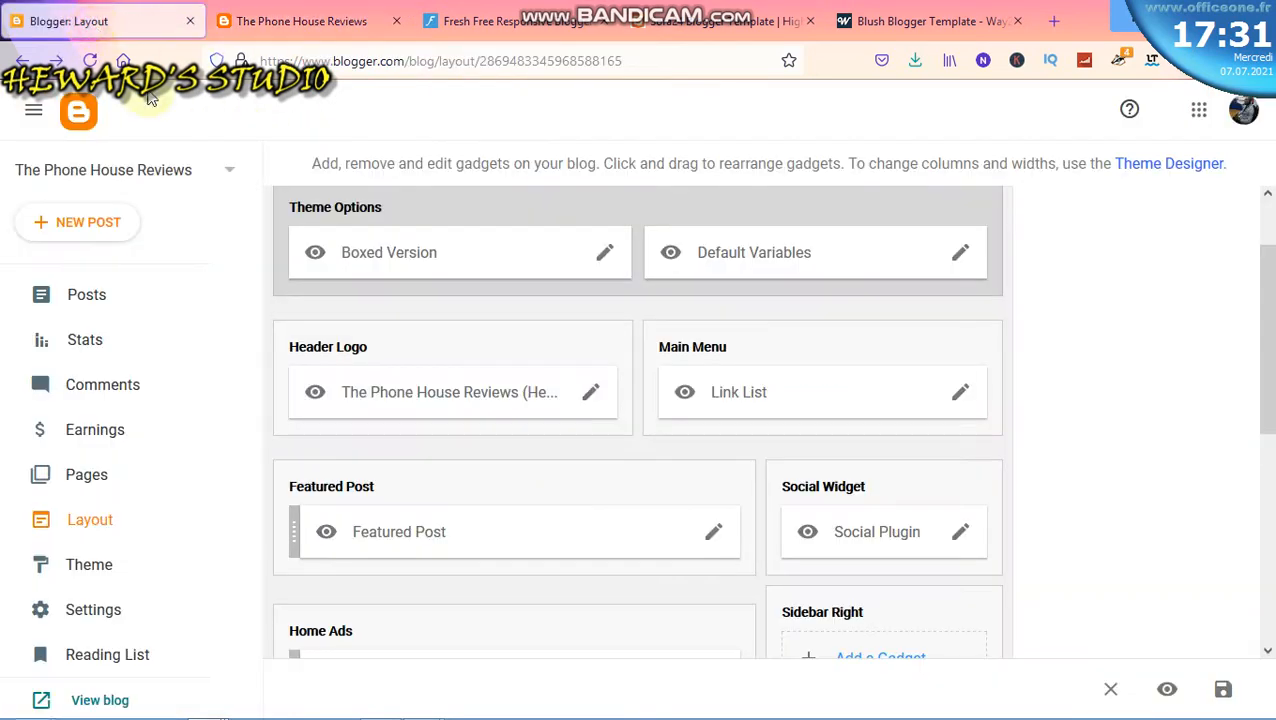
left_click(589, 394)
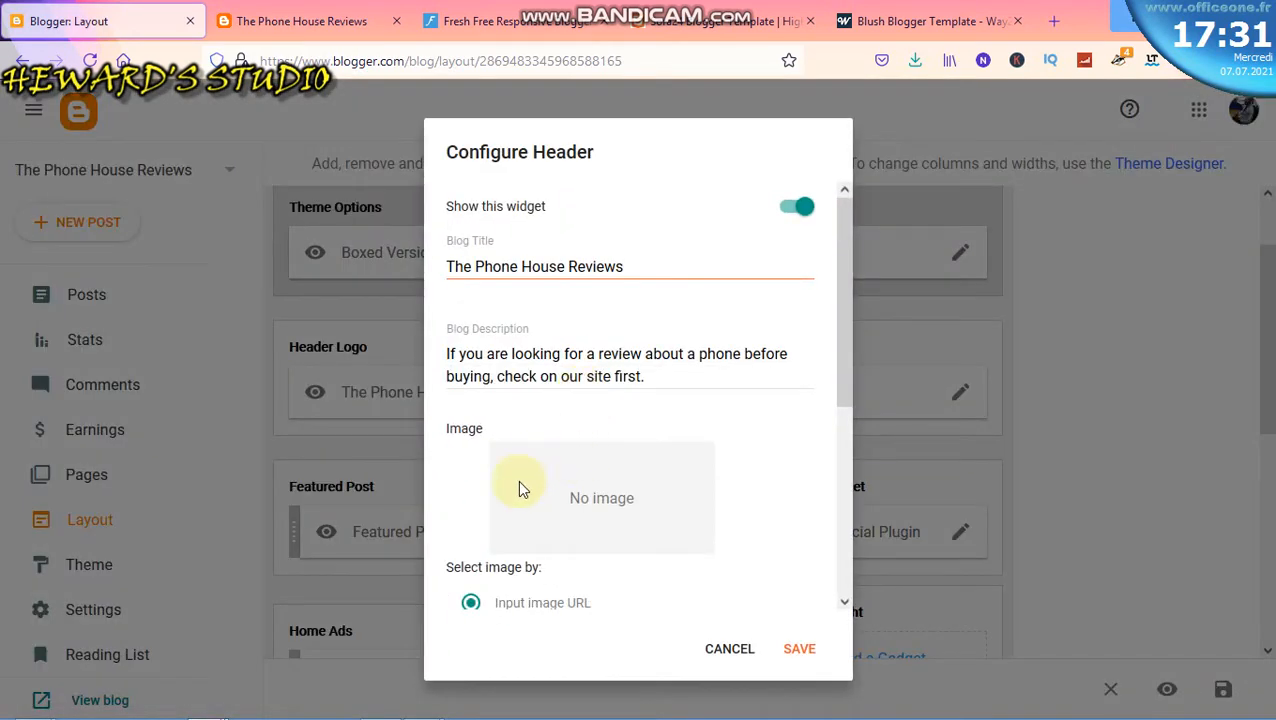
scroll(590, 470, "down", 3)
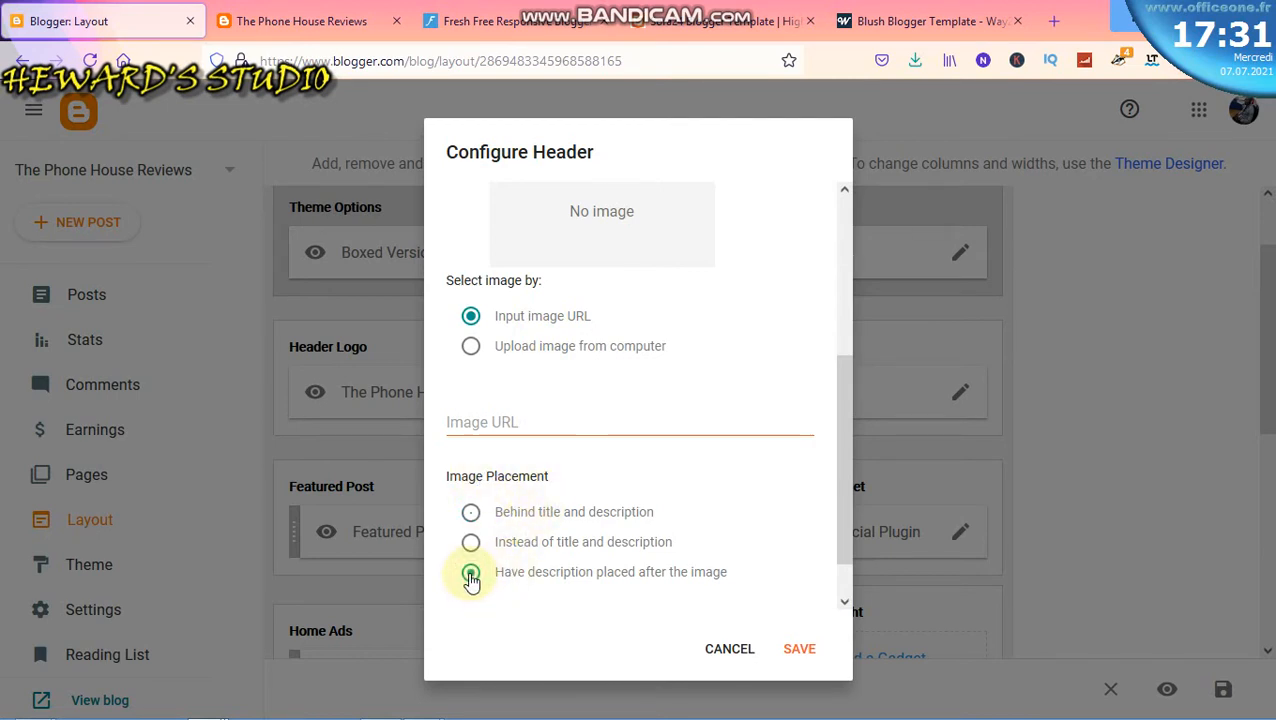
left_click(797, 649)
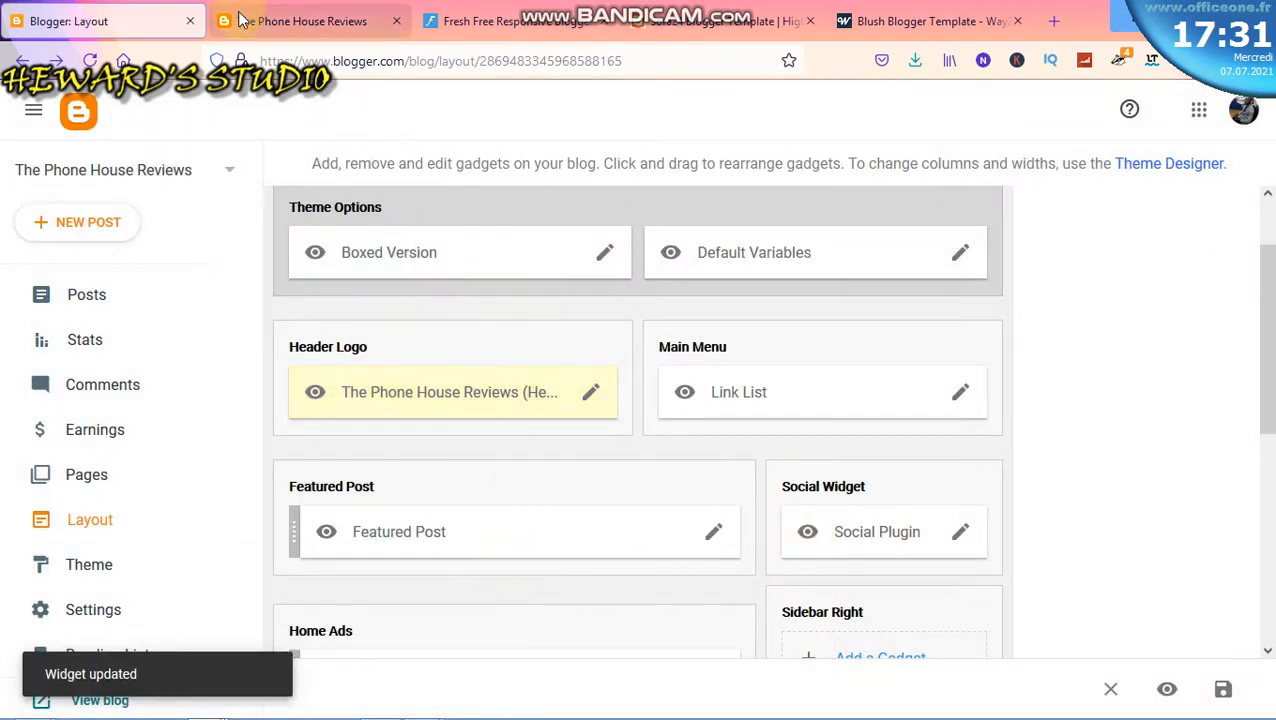
Refresh the live blog again to check the effect of the new image placement on the header
left_click(280, 21)
right_click(248, 210)
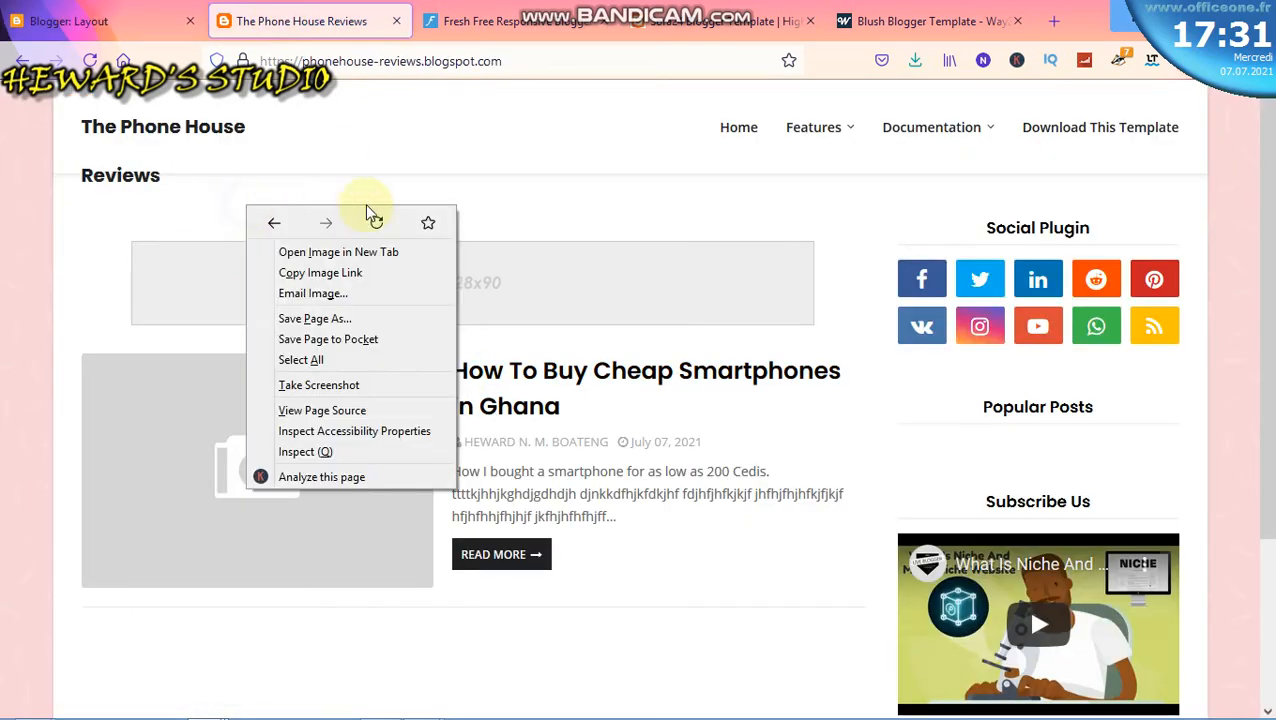
left_click(381, 221)
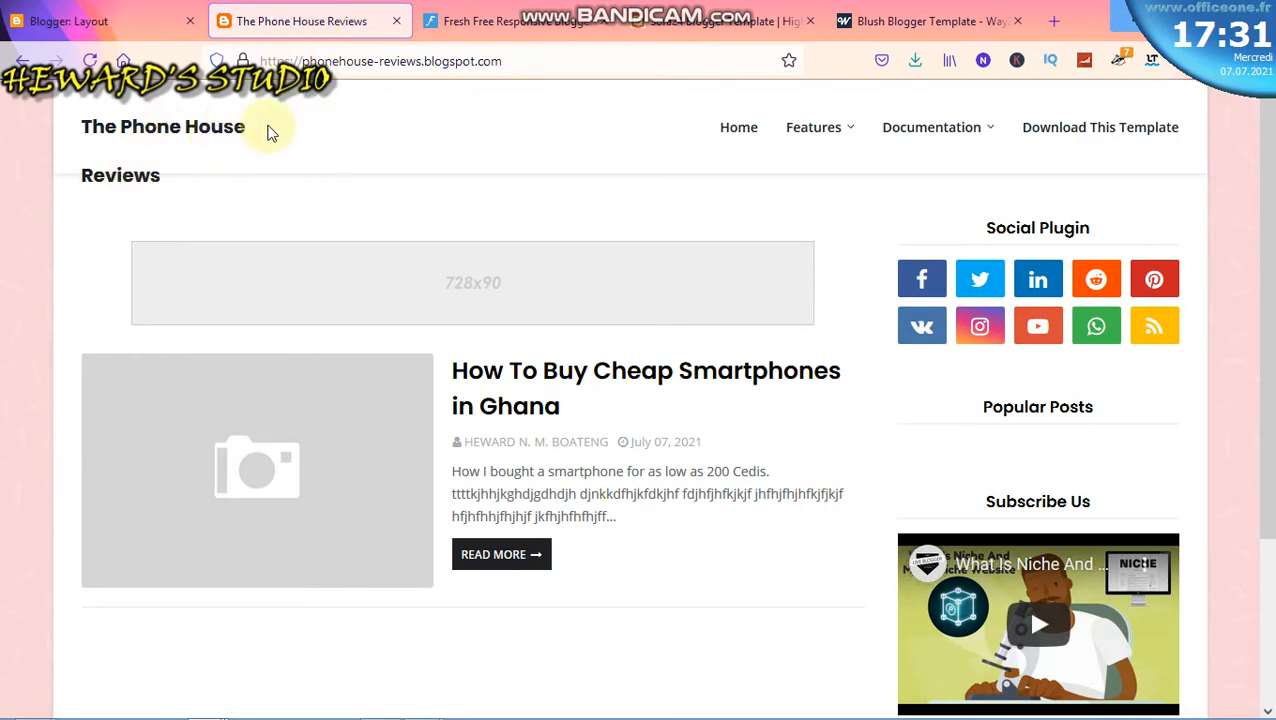
Upload the image g.jpg from the computer as the Header Logo gadget's image and save the gadget
left_click(125, 24)
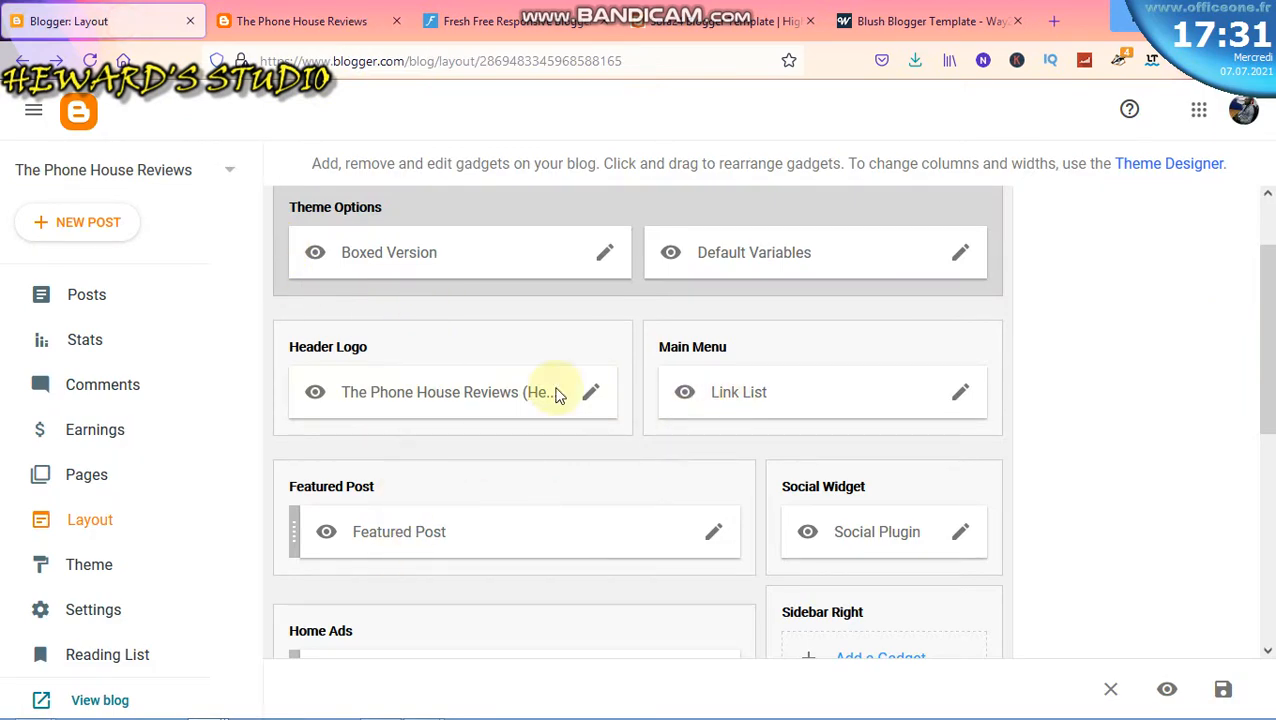
left_click(592, 396)
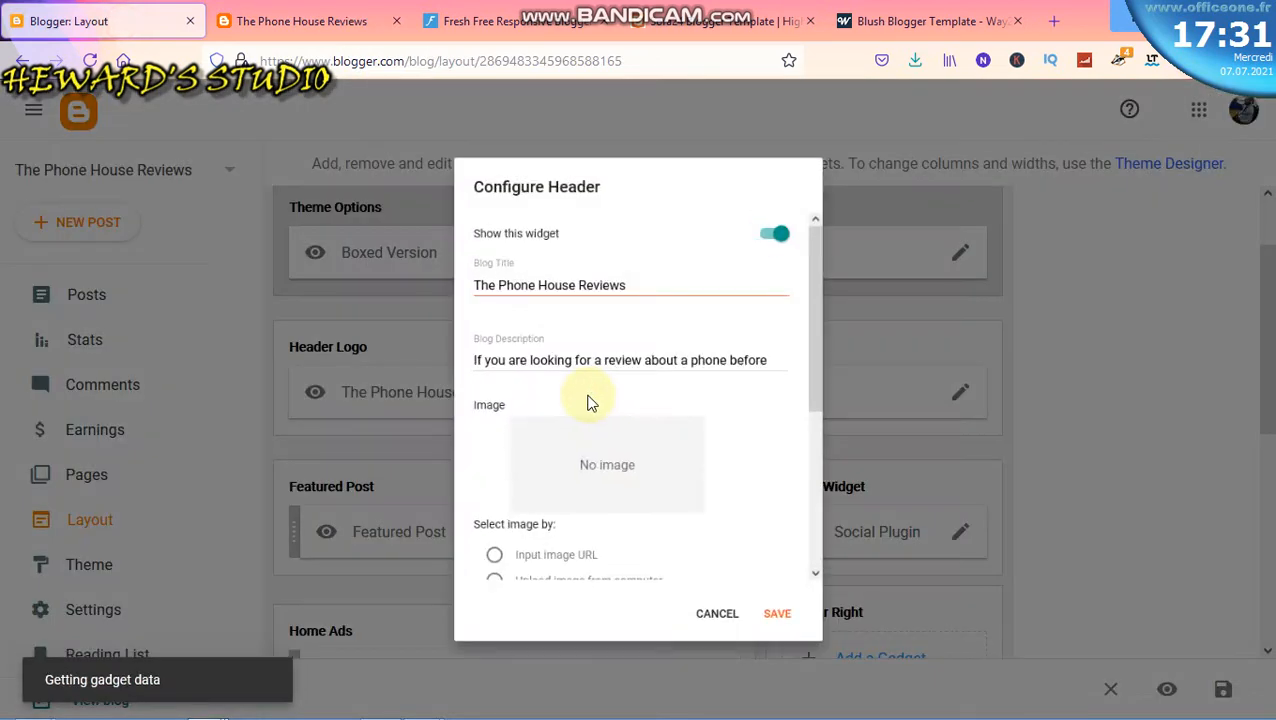
scroll(746, 514, "down", 5)
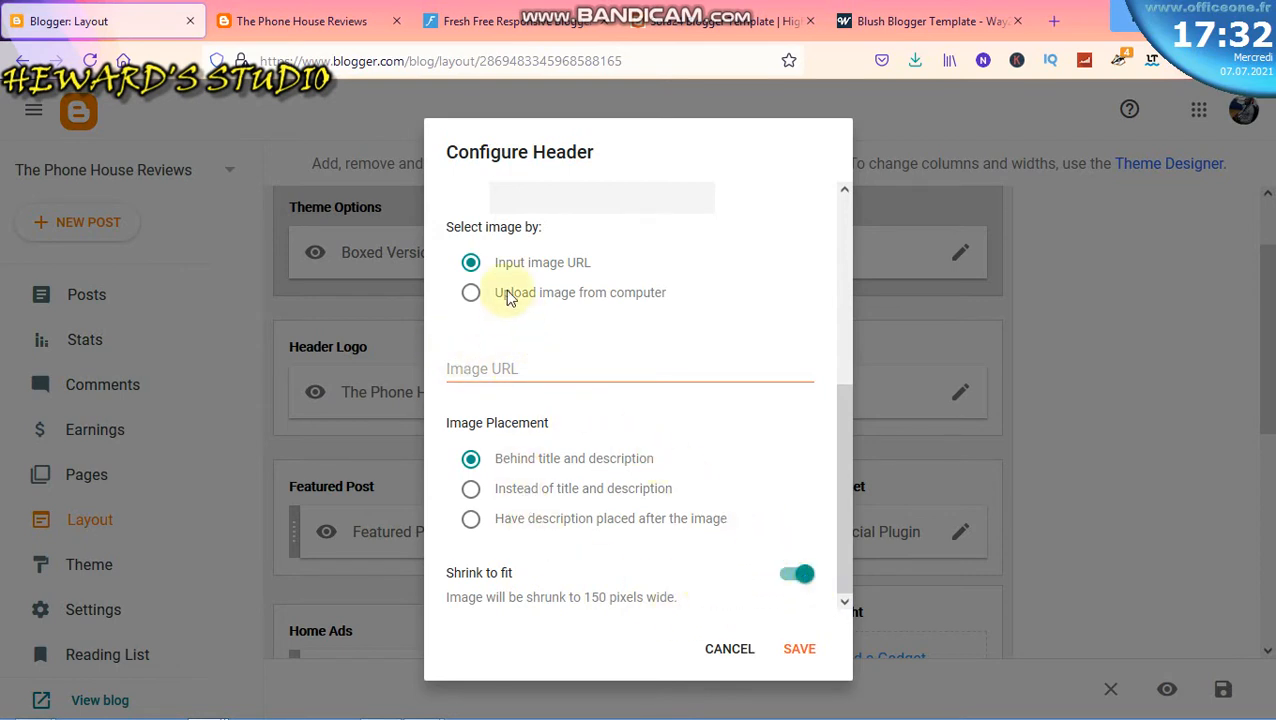
scroll(535, 373, "up", 3)
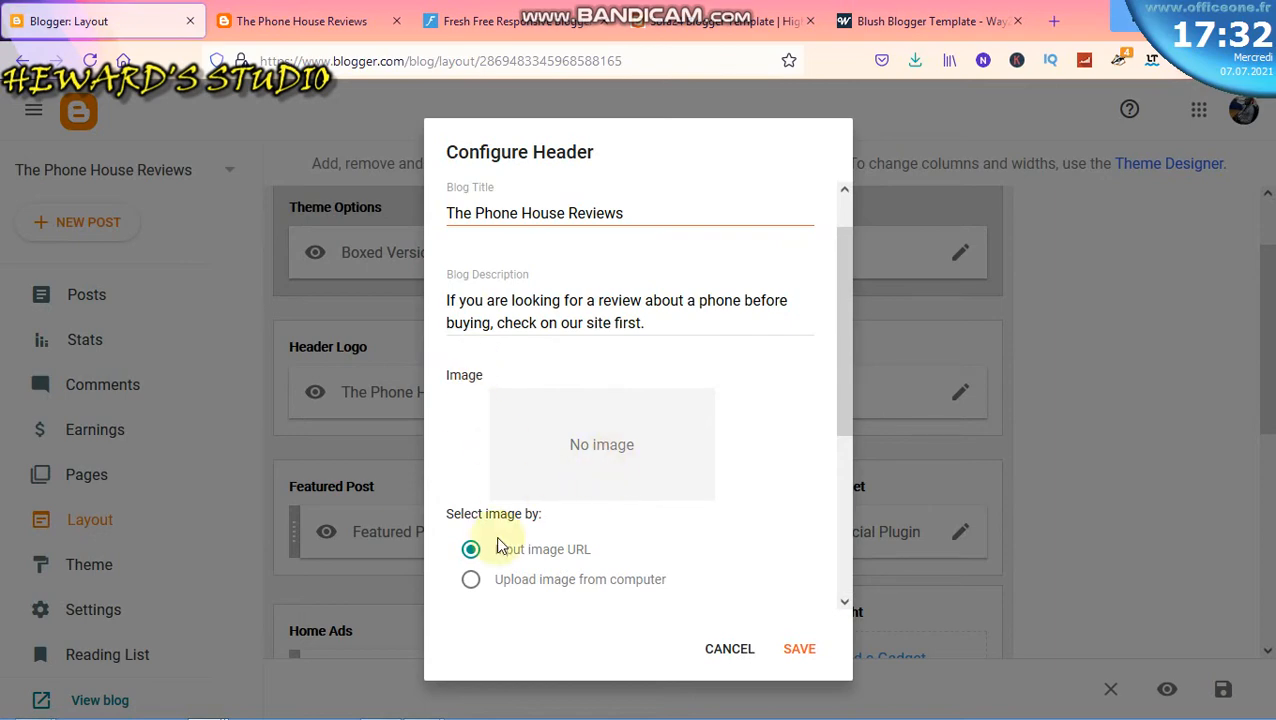
scroll(500, 540, "down", 2)
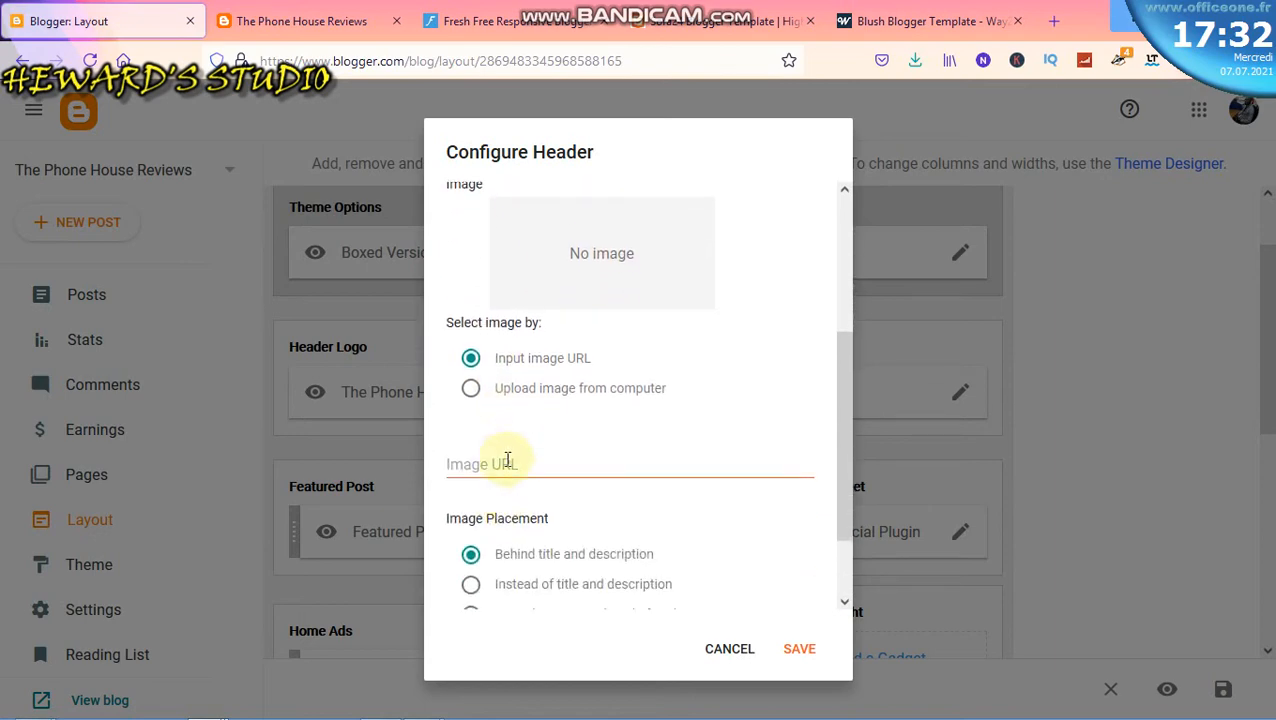
left_click(471, 390)
left_click(470, 424)
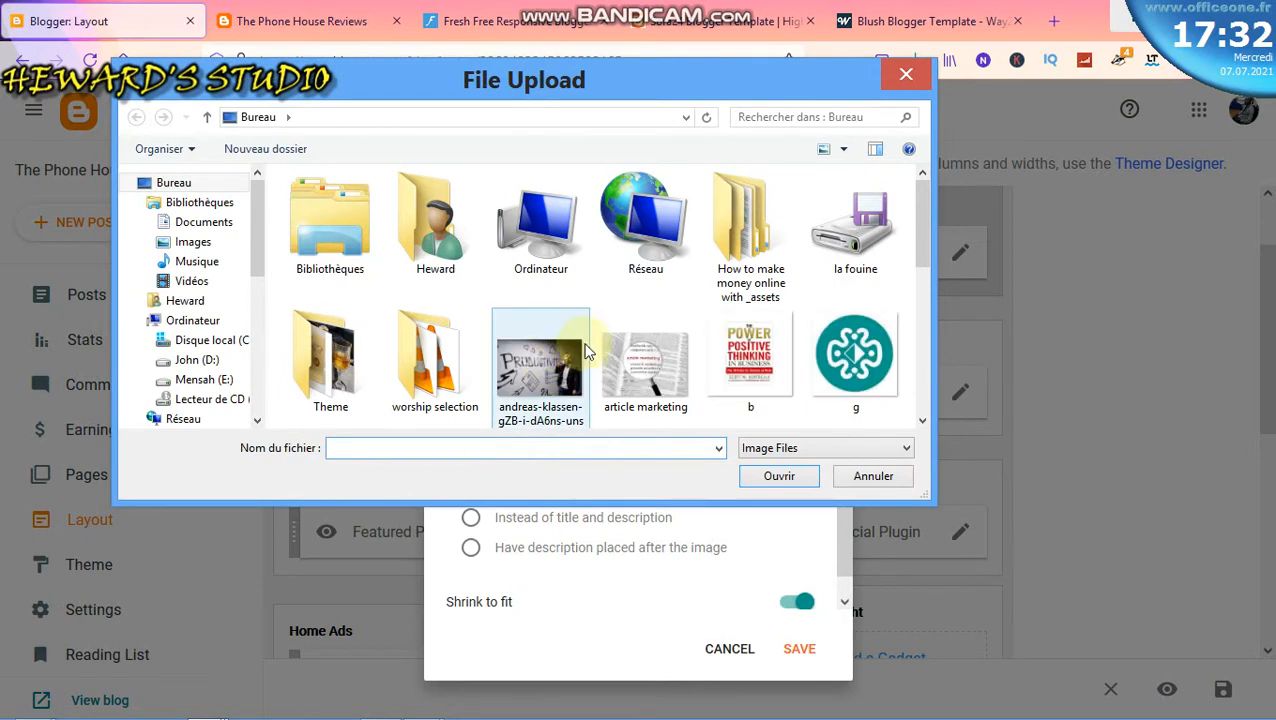
left_click(848, 350)
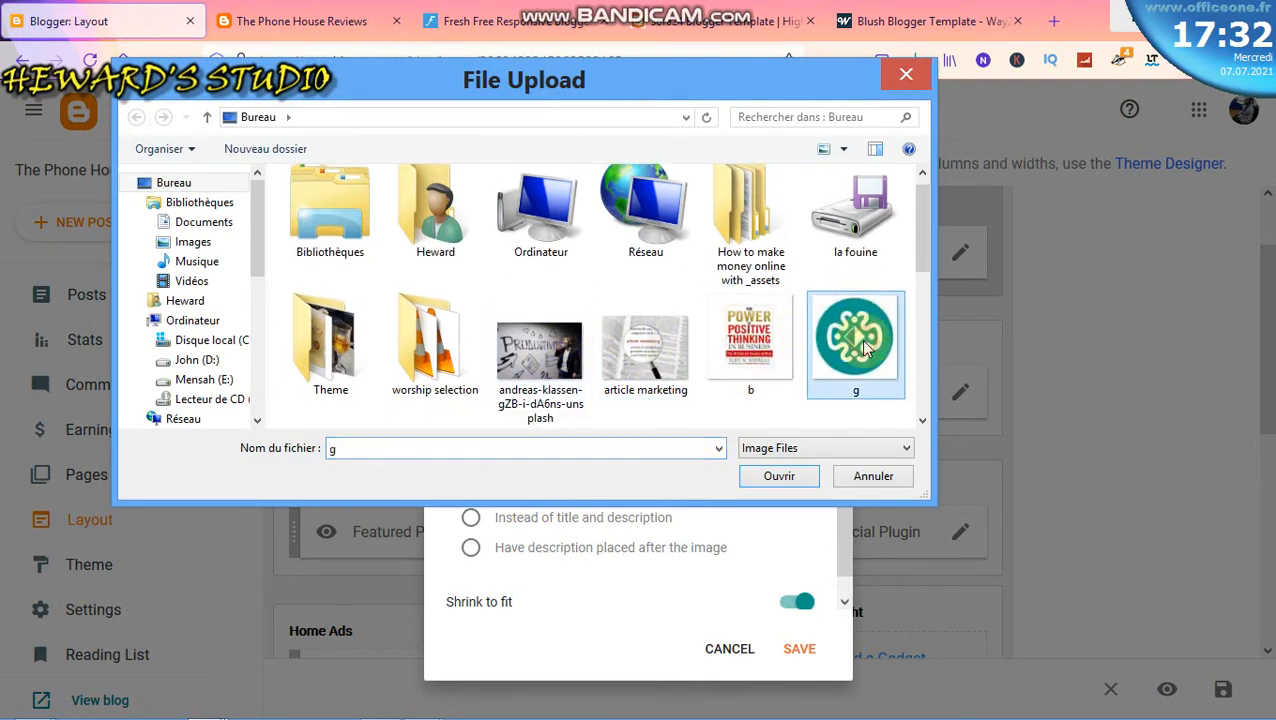
left_click(789, 476)
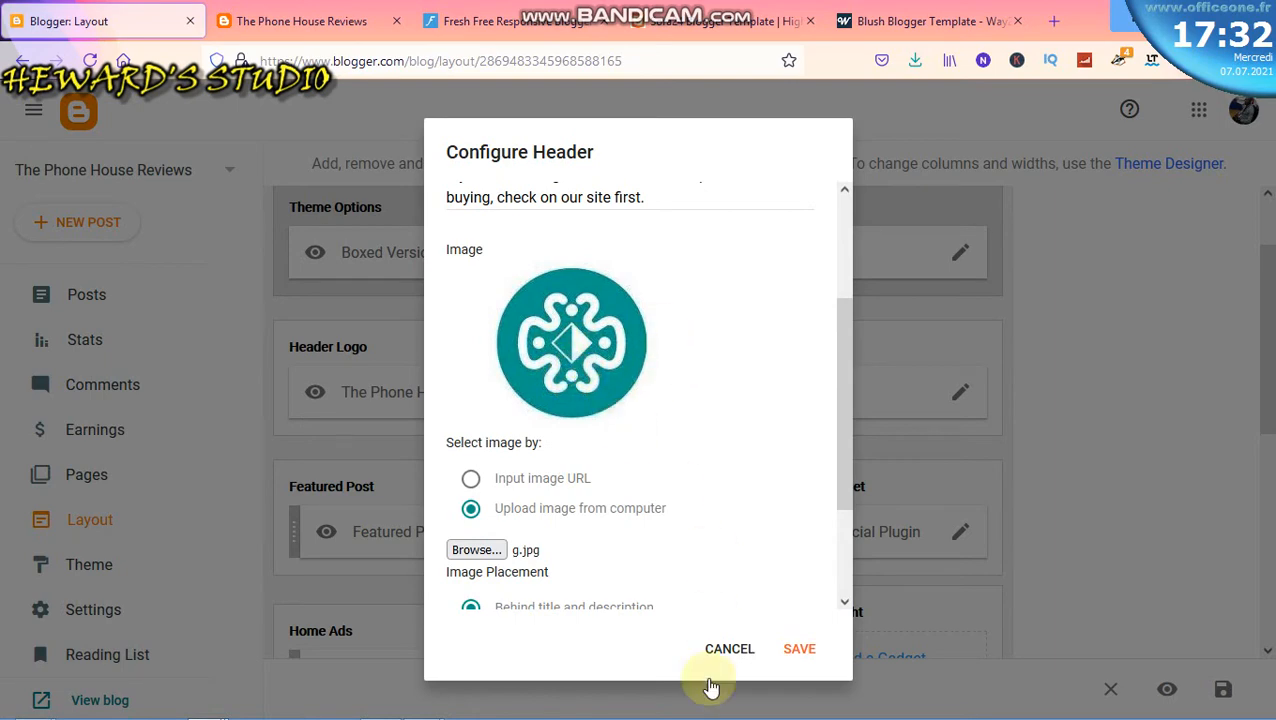
left_click(799, 646)
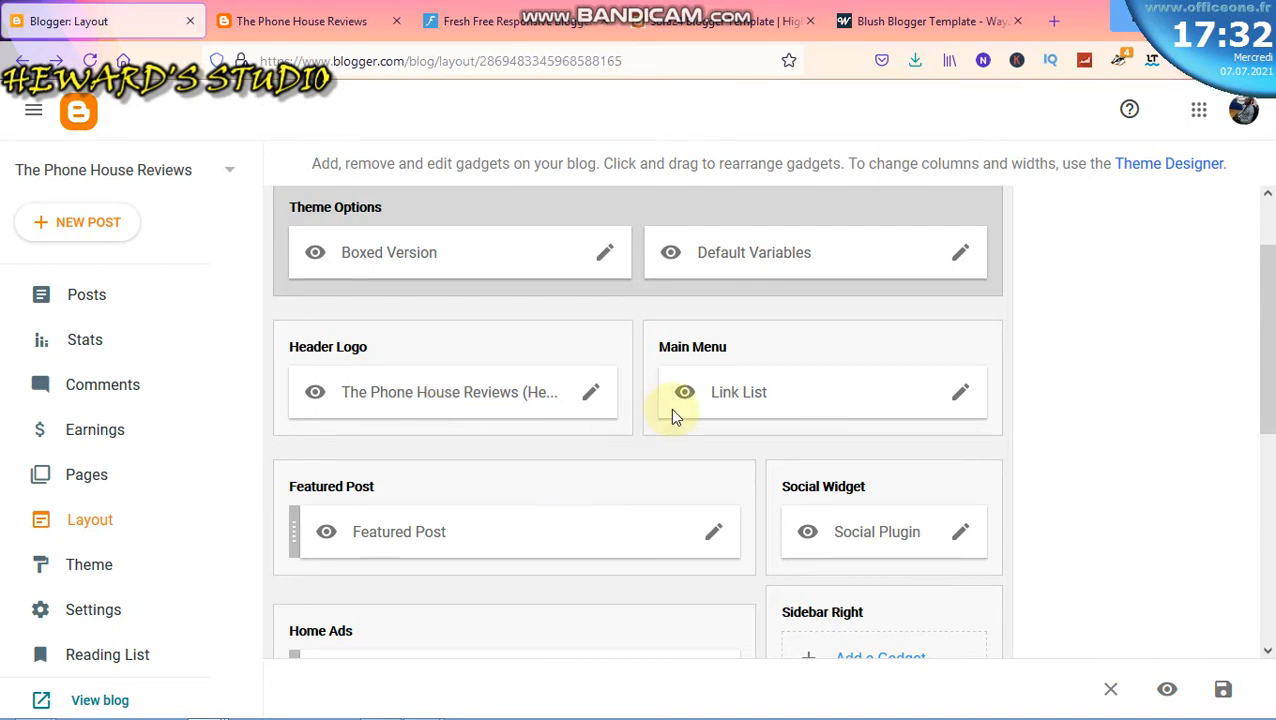
Reload the live blog to check how the header looks with the uploaded logo
left_click(326, 22)
right_click(421, 118)
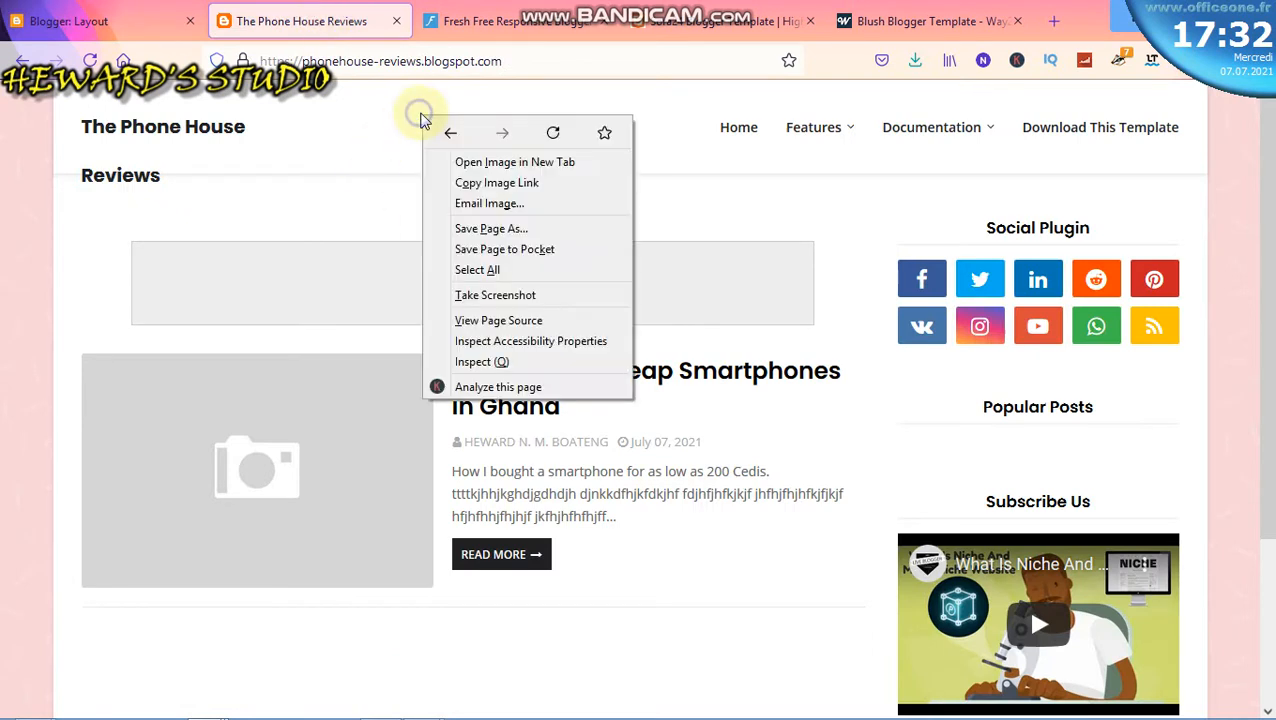
left_click(555, 136)
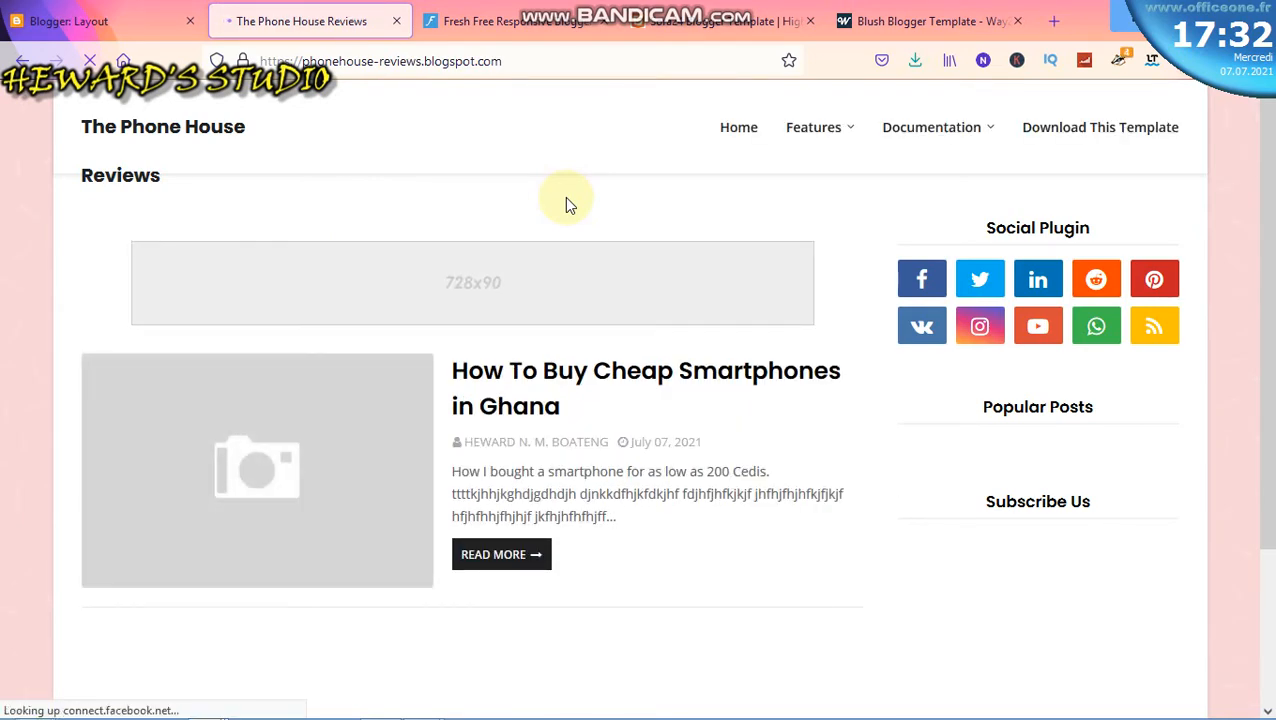
Set the Header Logo gadget's image placement to instead of title and description, and save
left_click(120, 30)
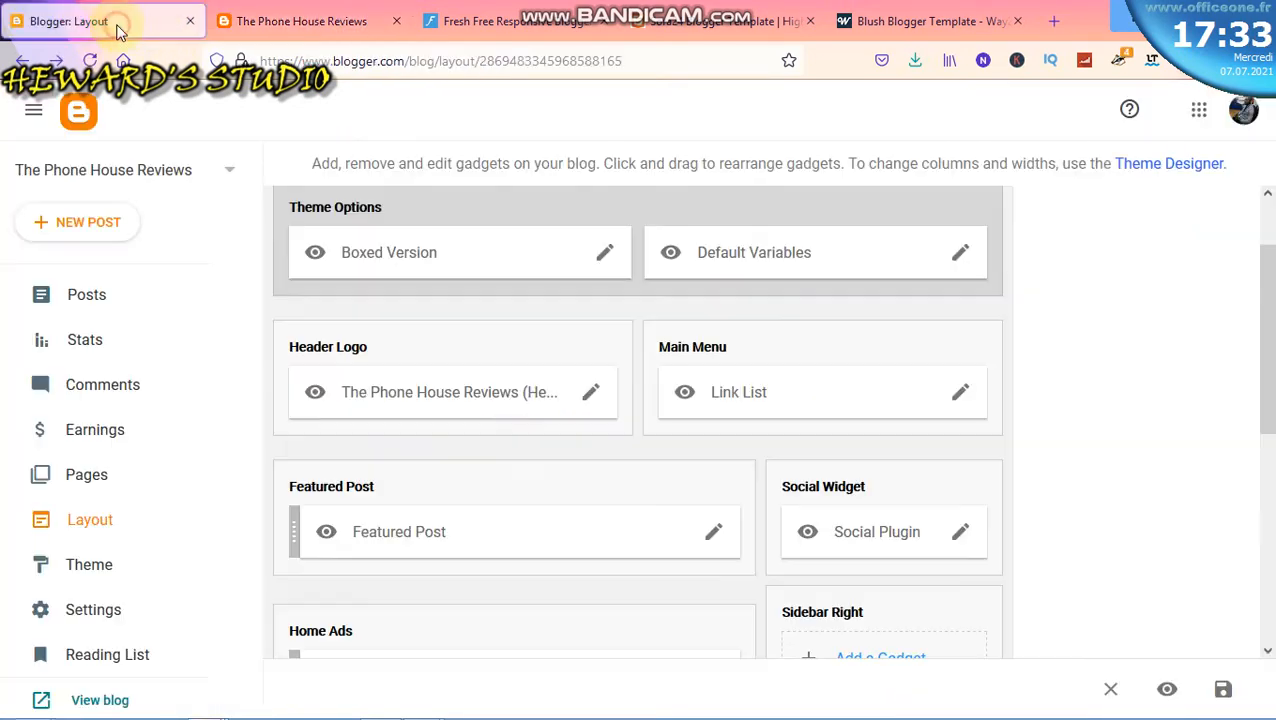
left_click(589, 398)
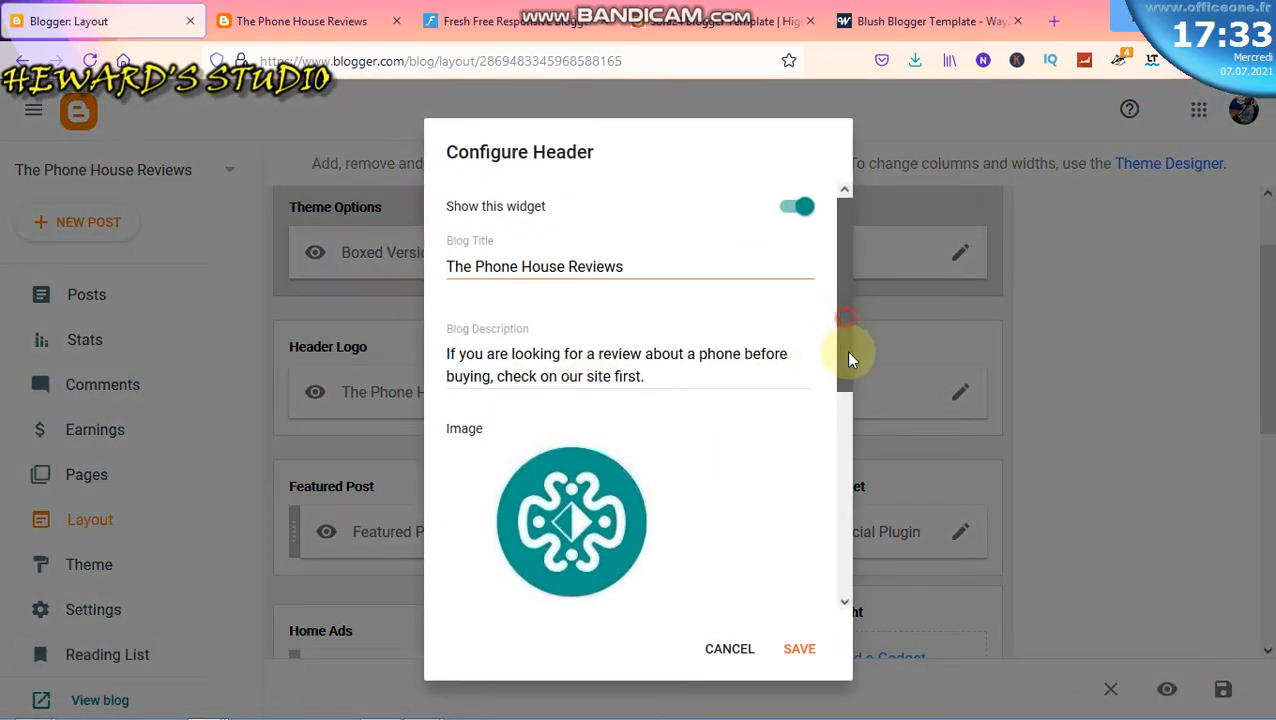
left_click_drag(849, 356, 840, 521)
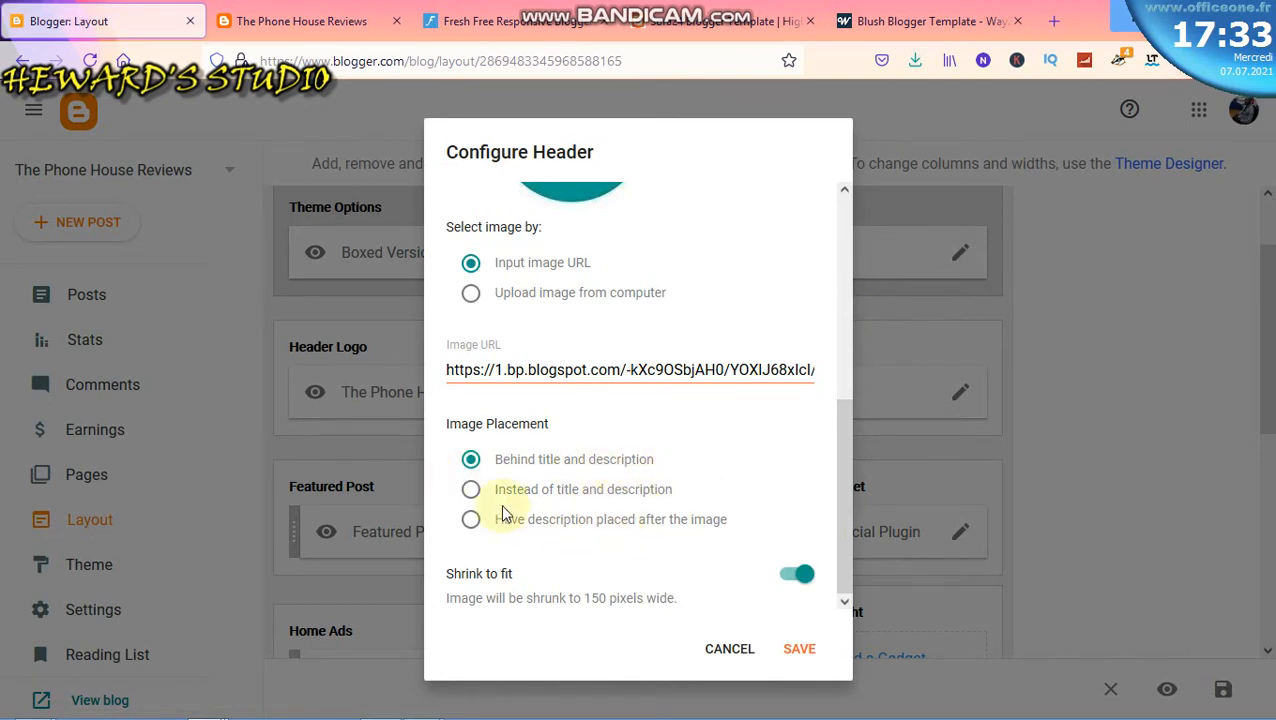
left_click(470, 490)
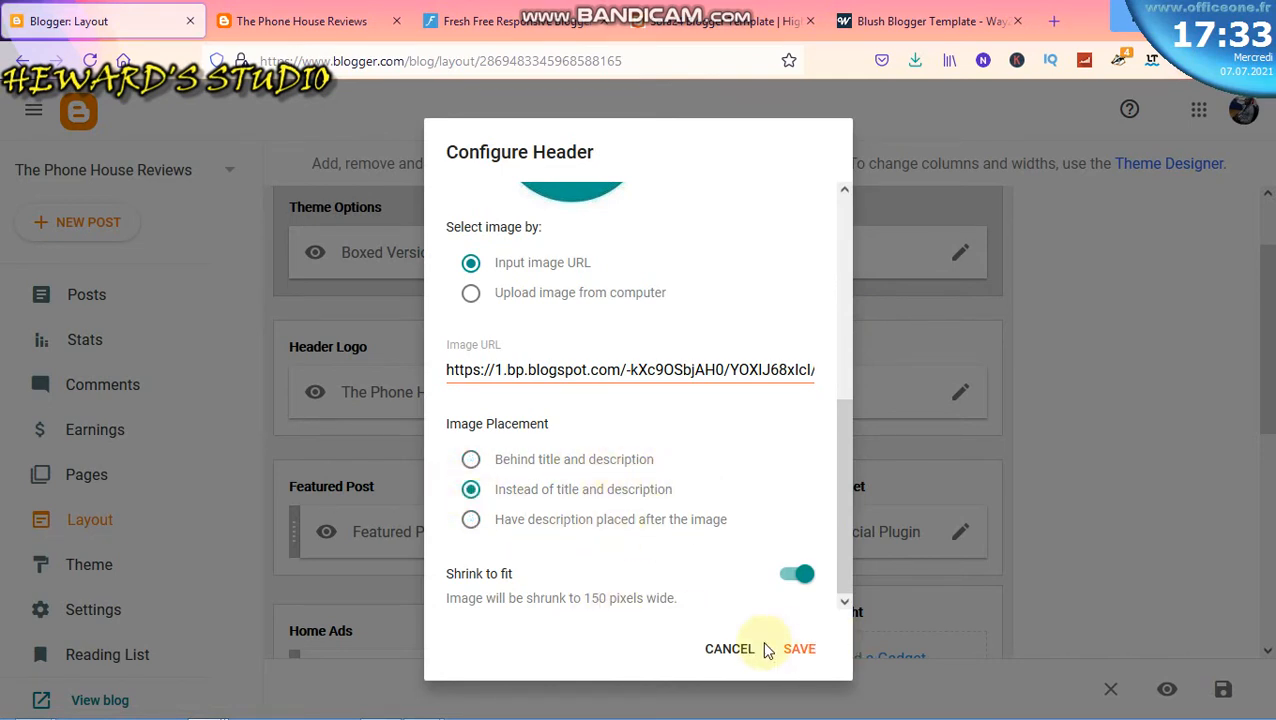
left_click(808, 650)
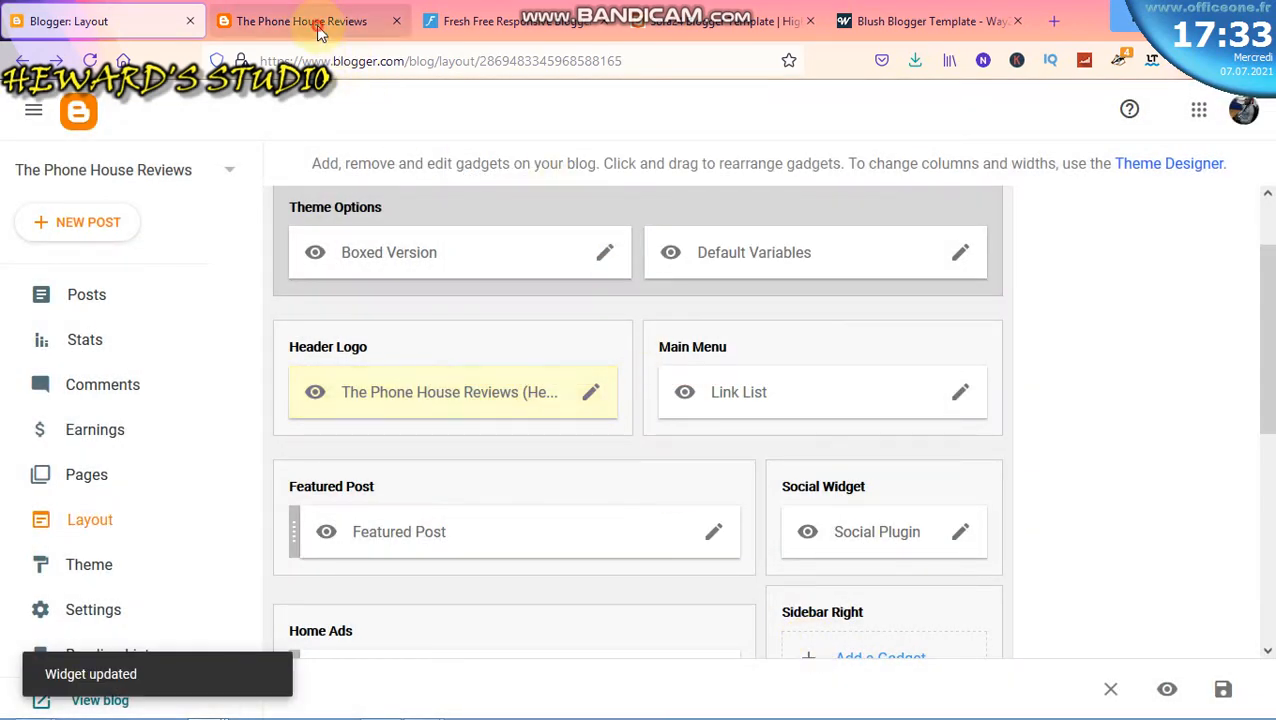
Refresh the live blog to check the header with the logo placed instead of the title
left_click(318, 28)
right_click(556, 182)
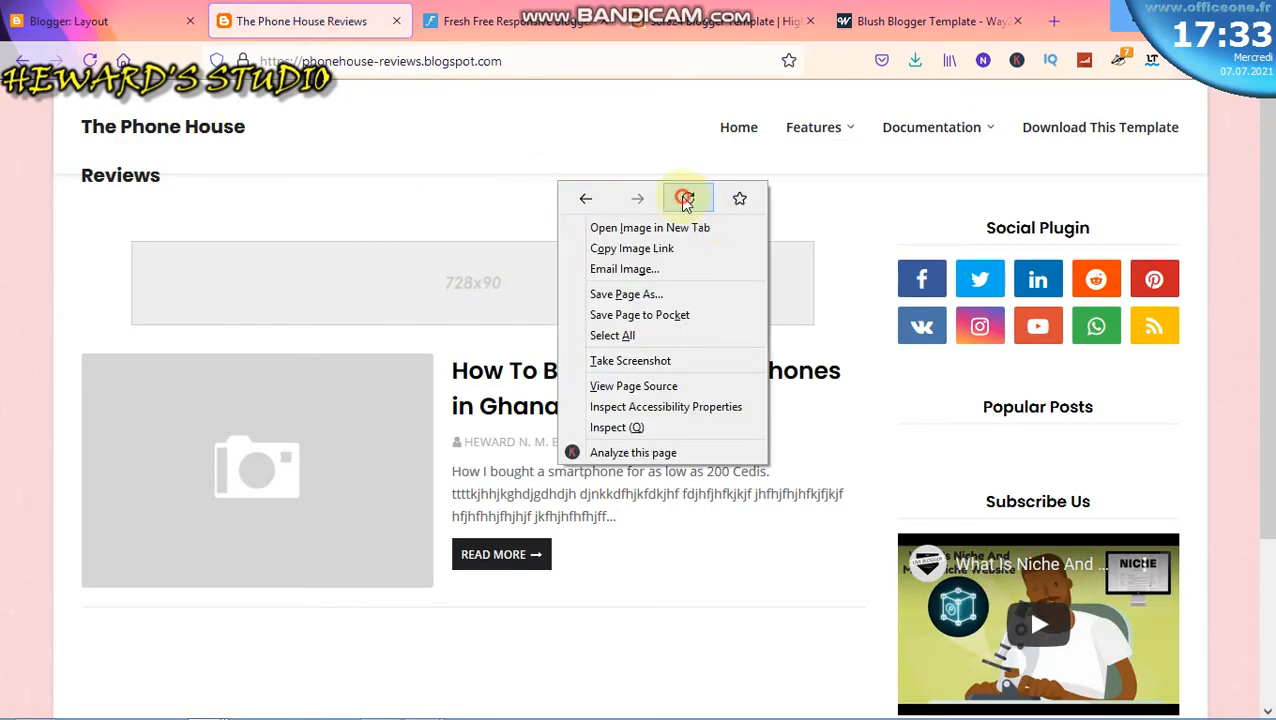
left_click(683, 198)
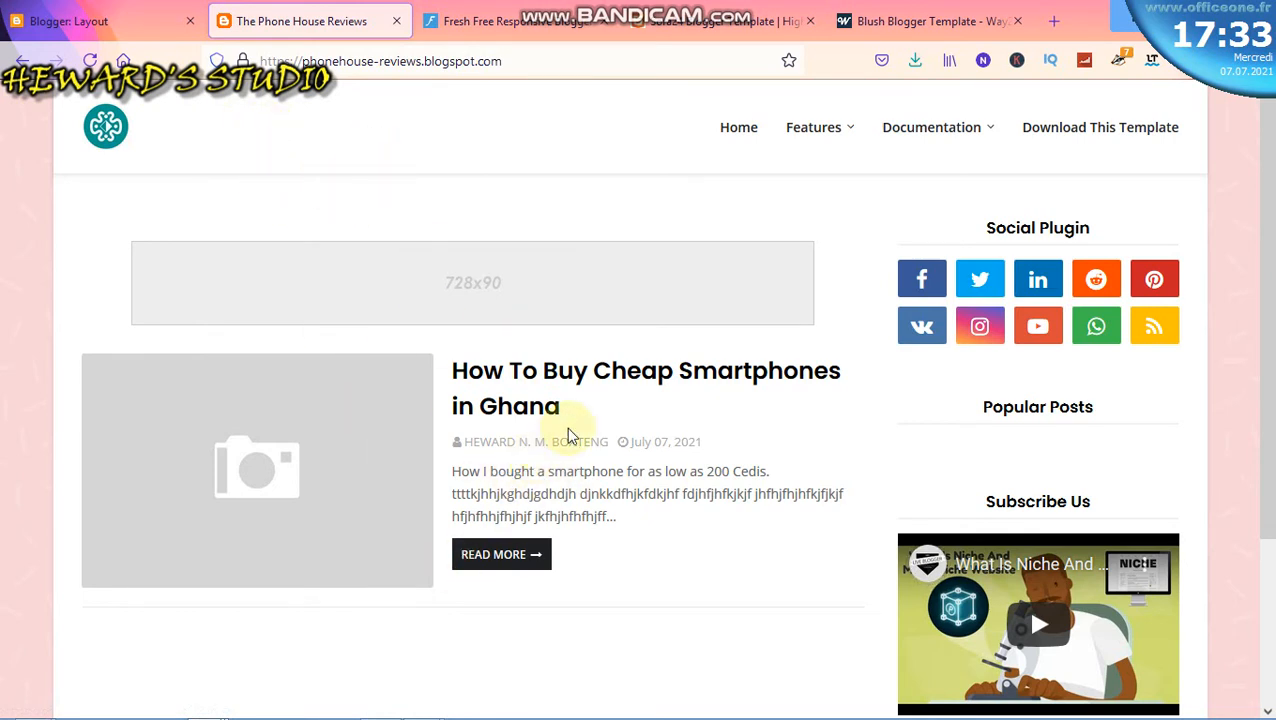
Open the Main Menu's Link List gadget in the blog layout and look through all its link entries
left_click(113, 27)
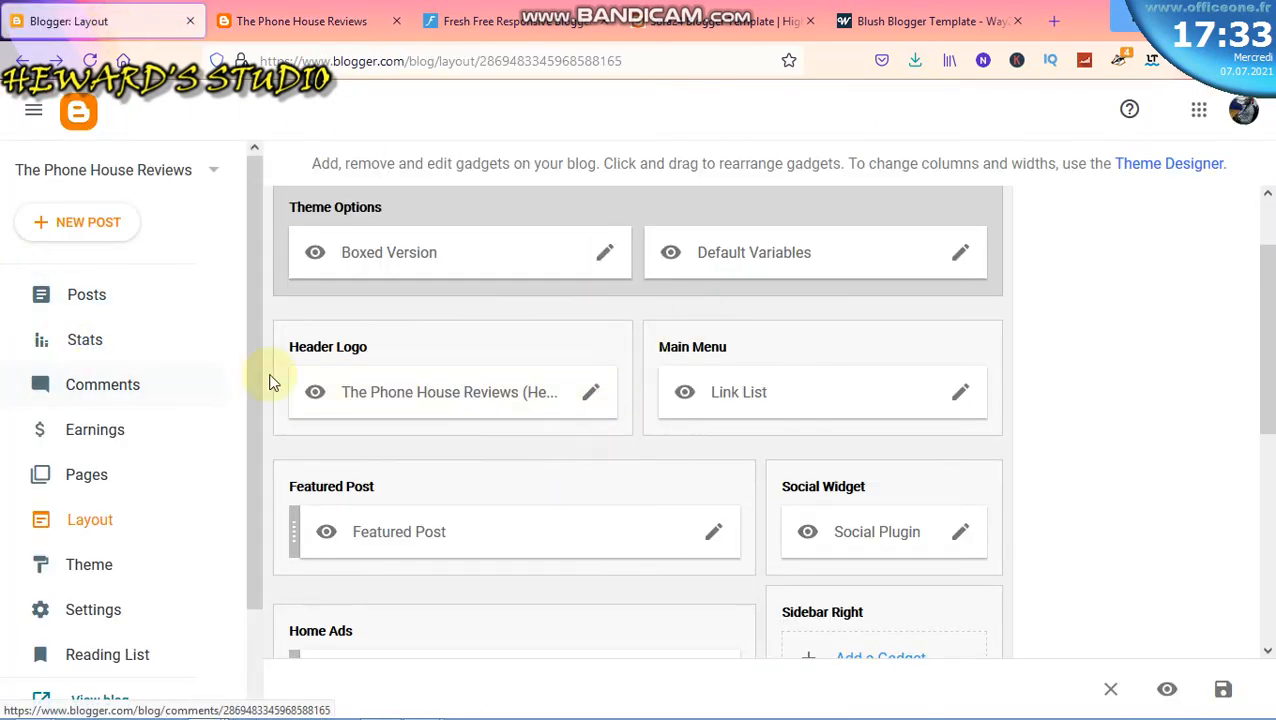
left_click(959, 393)
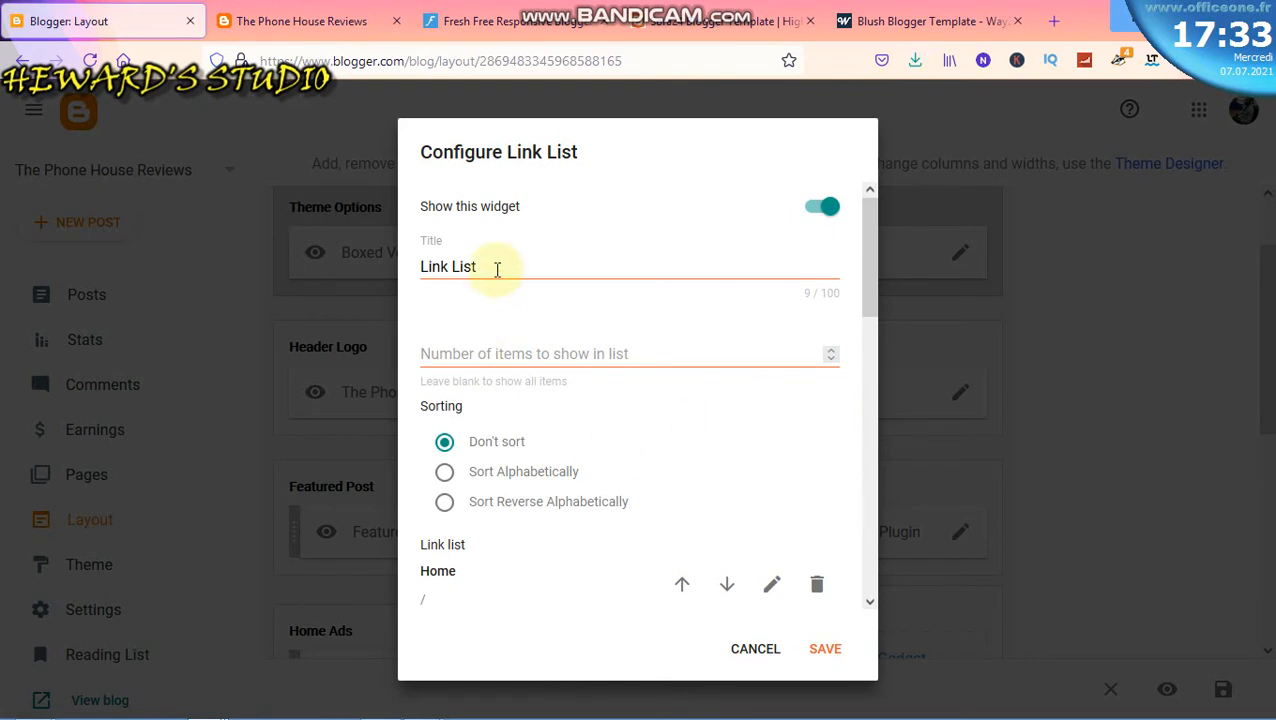
scroll(598, 484, "down", 5)
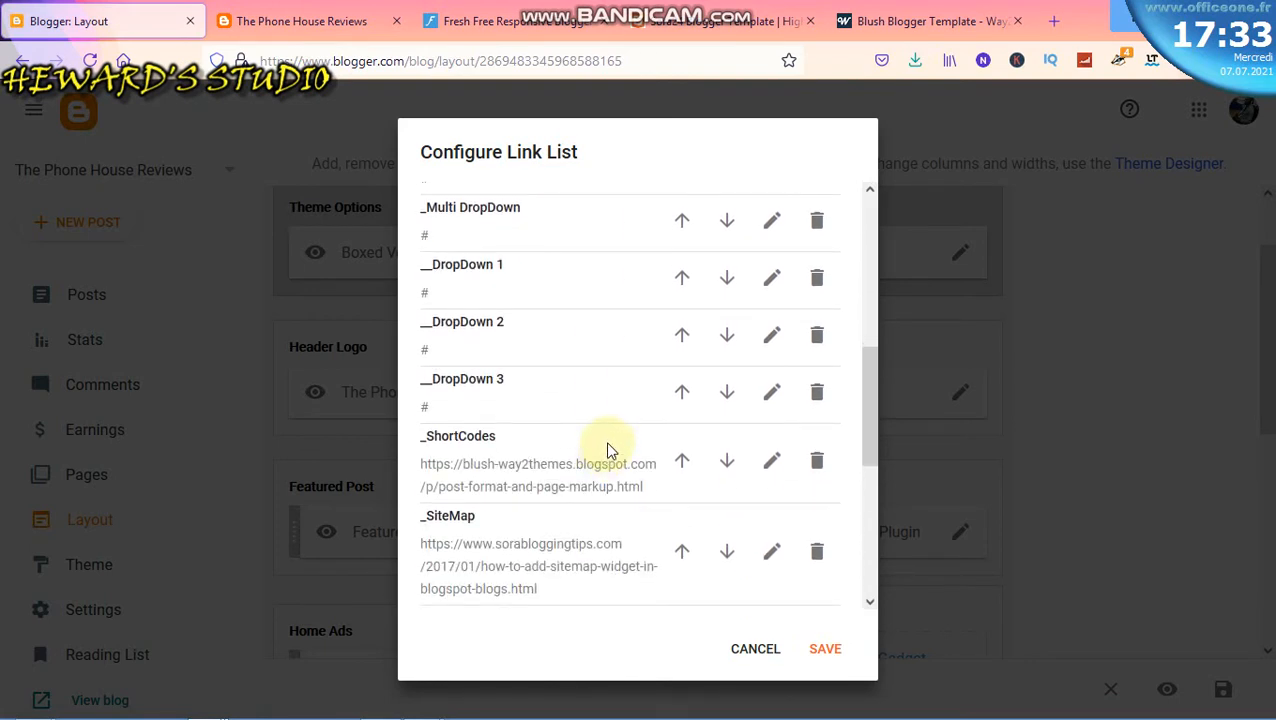
scroll(609, 450, "down", 3)
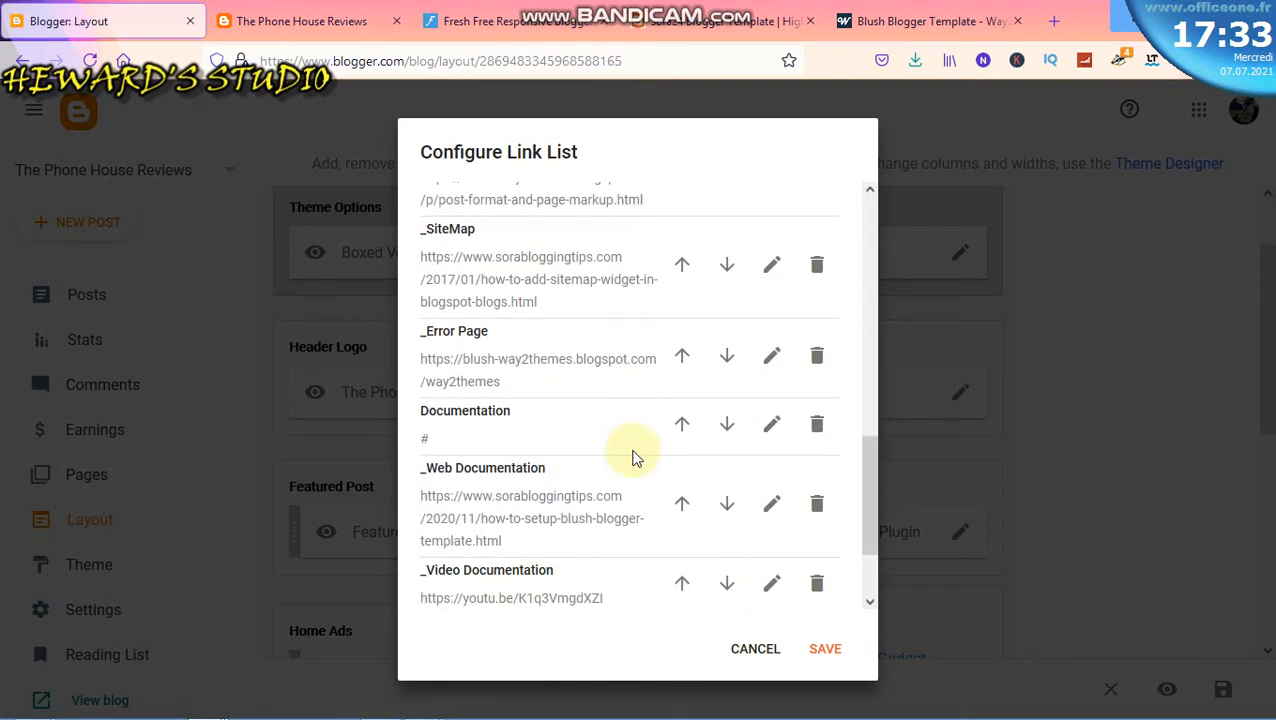
scroll(632, 458, "down", 3)
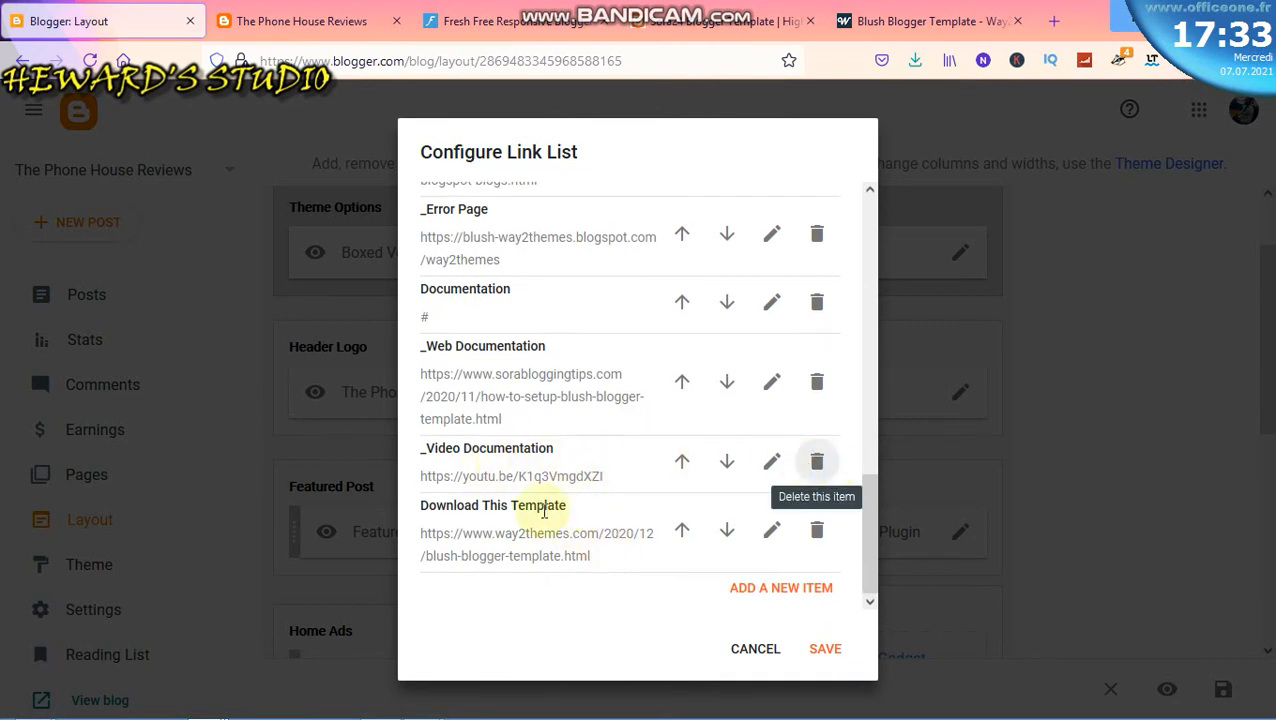
left_click(817, 531)
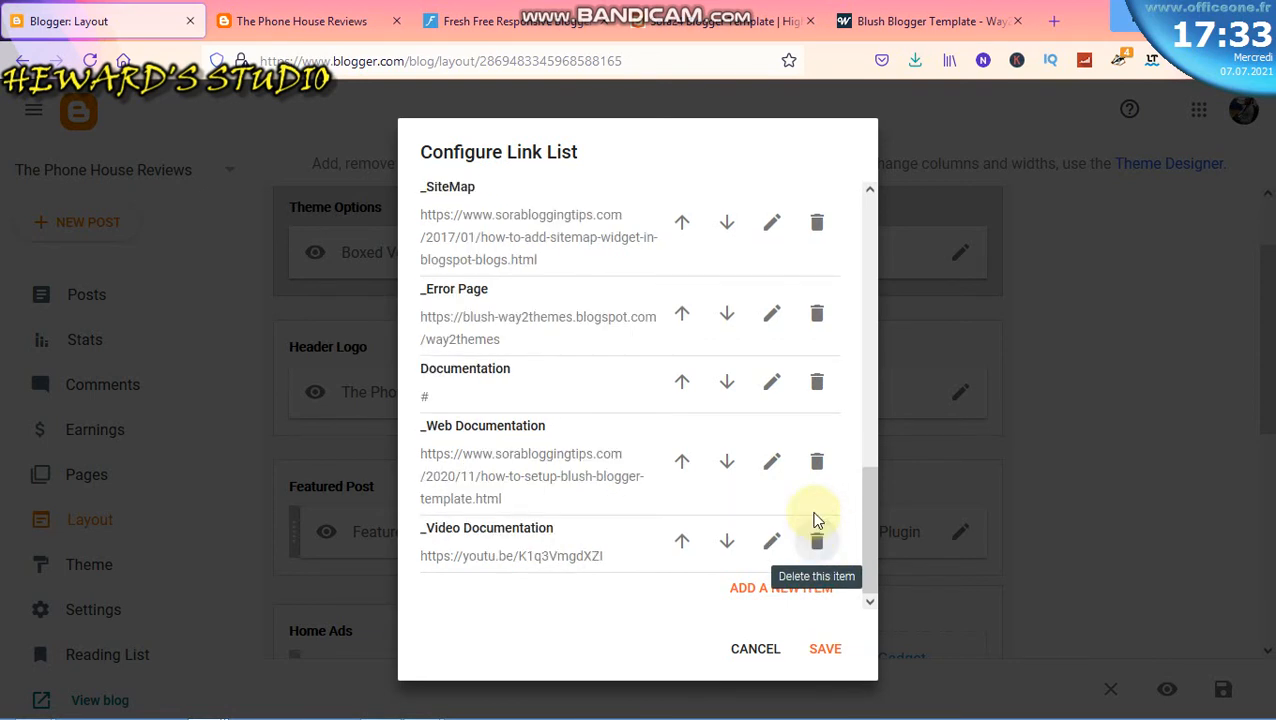
left_click(818, 535)
left_click(819, 538)
left_click(820, 540)
left_click(819, 540)
left_click(818, 535)
left_click(817, 530)
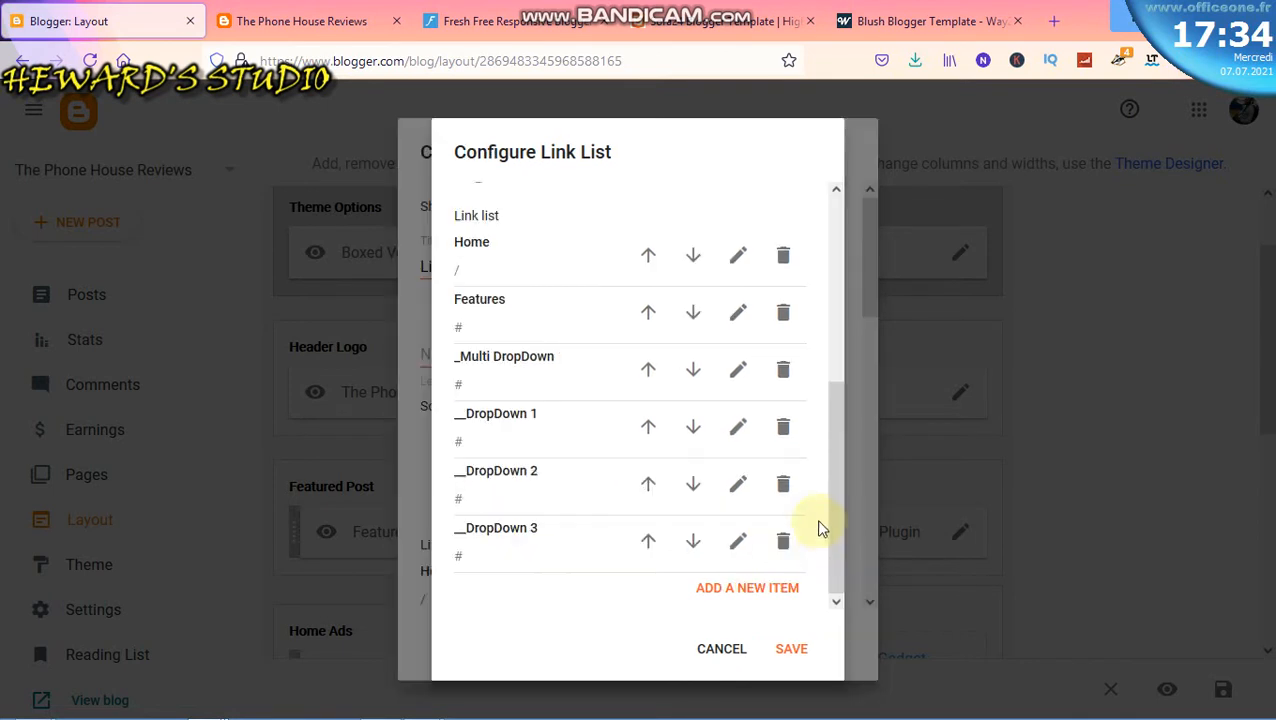
left_click(787, 541)
left_click(786, 544)
left_click(786, 546)
left_click(786, 542)
left_click(786, 539)
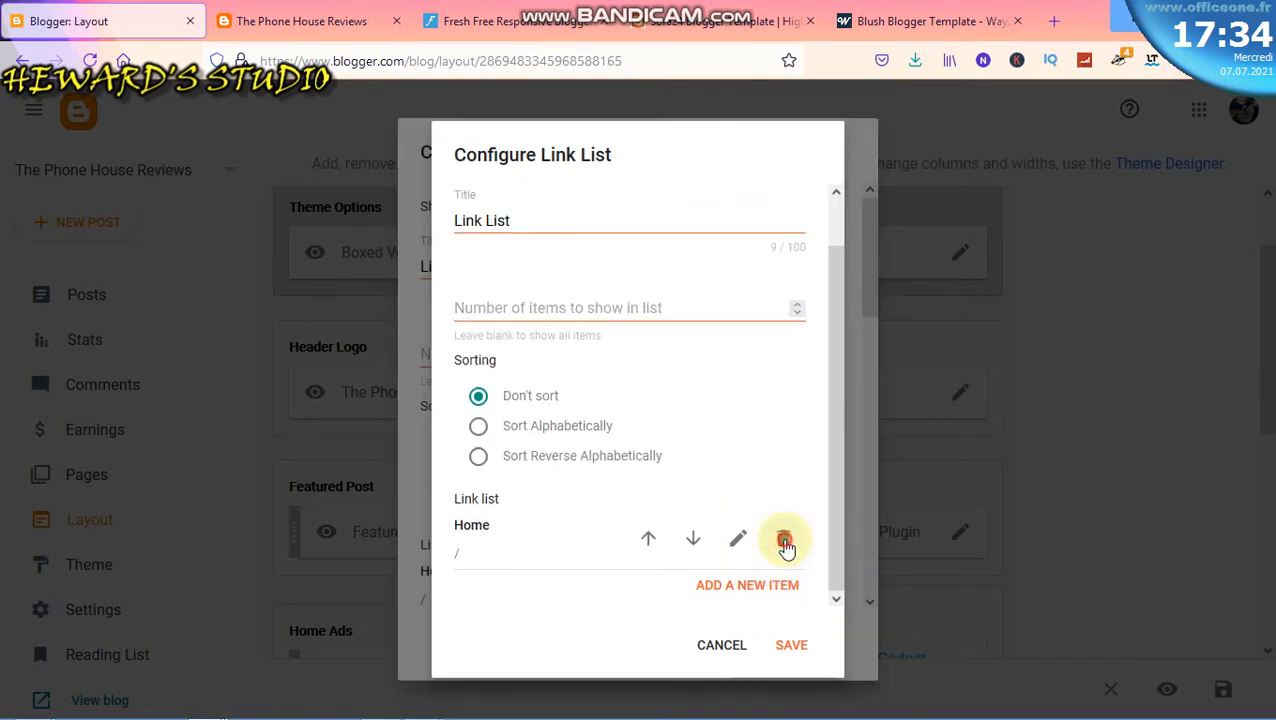
left_click(785, 543)
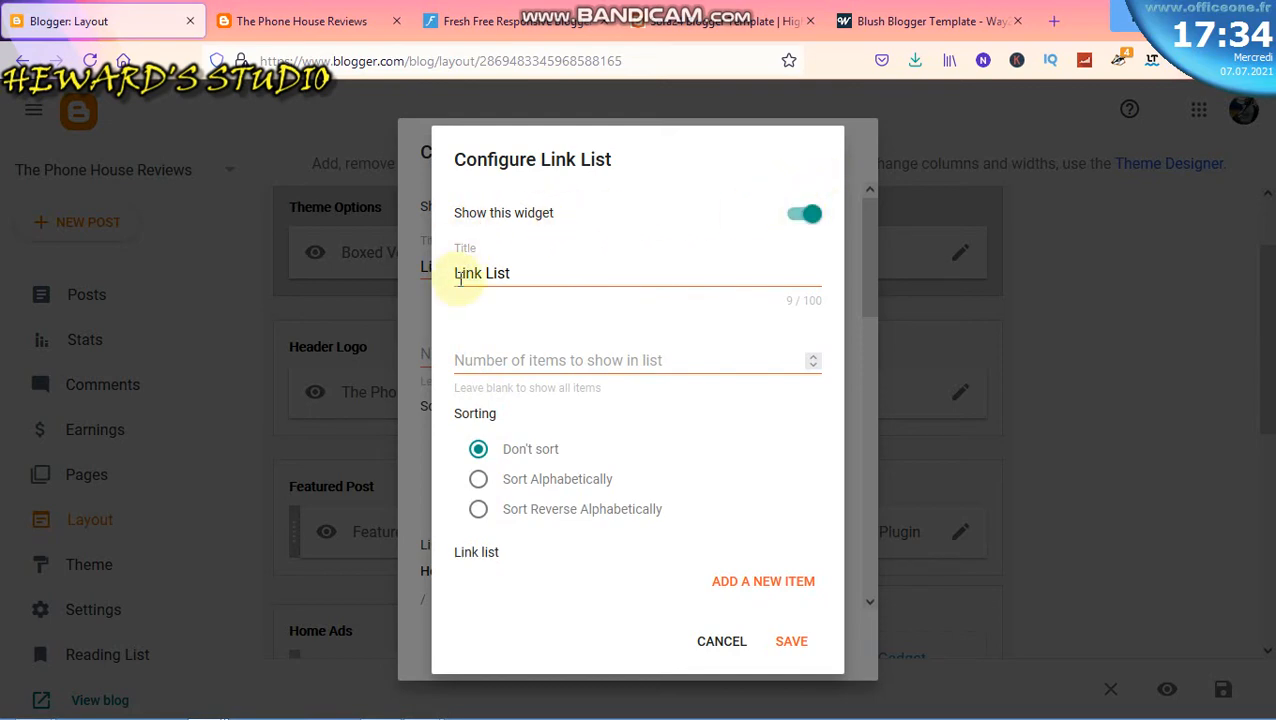
left_click(722, 643)
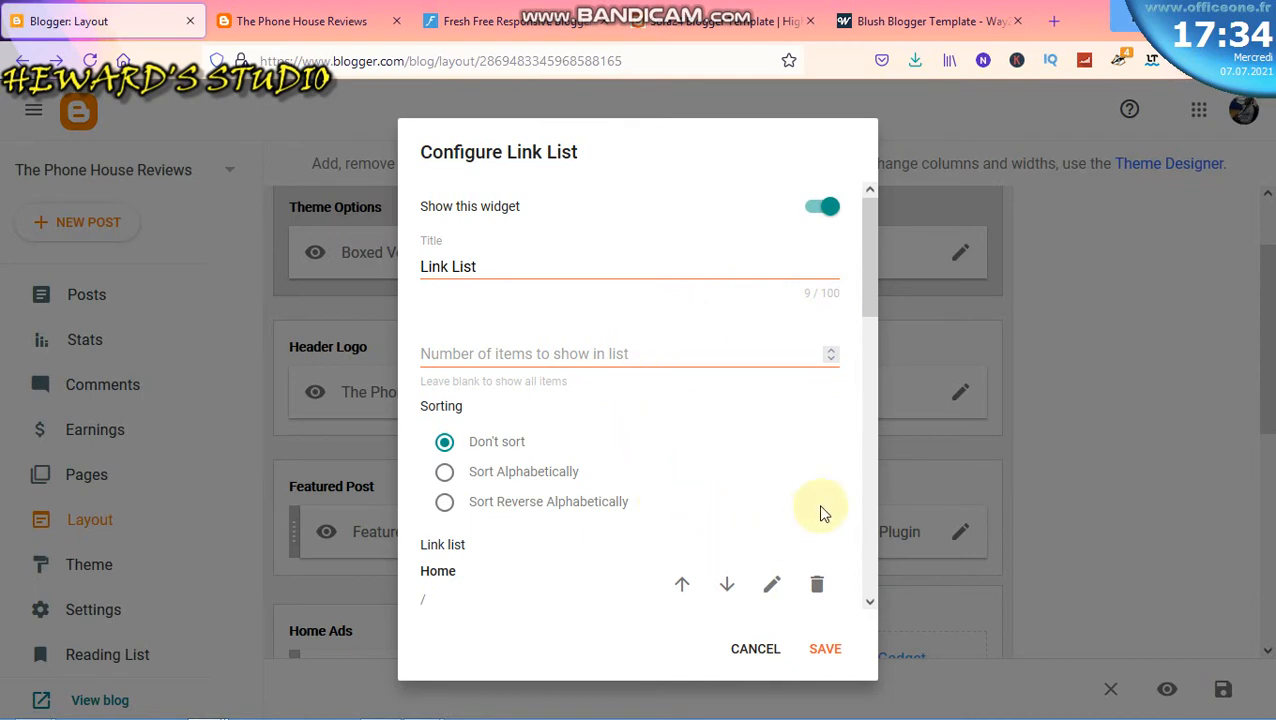
Examine the Main Menu link entries from Home down to SiteMap, and close the gadget without saving
scroll(805, 490, "down", 4)
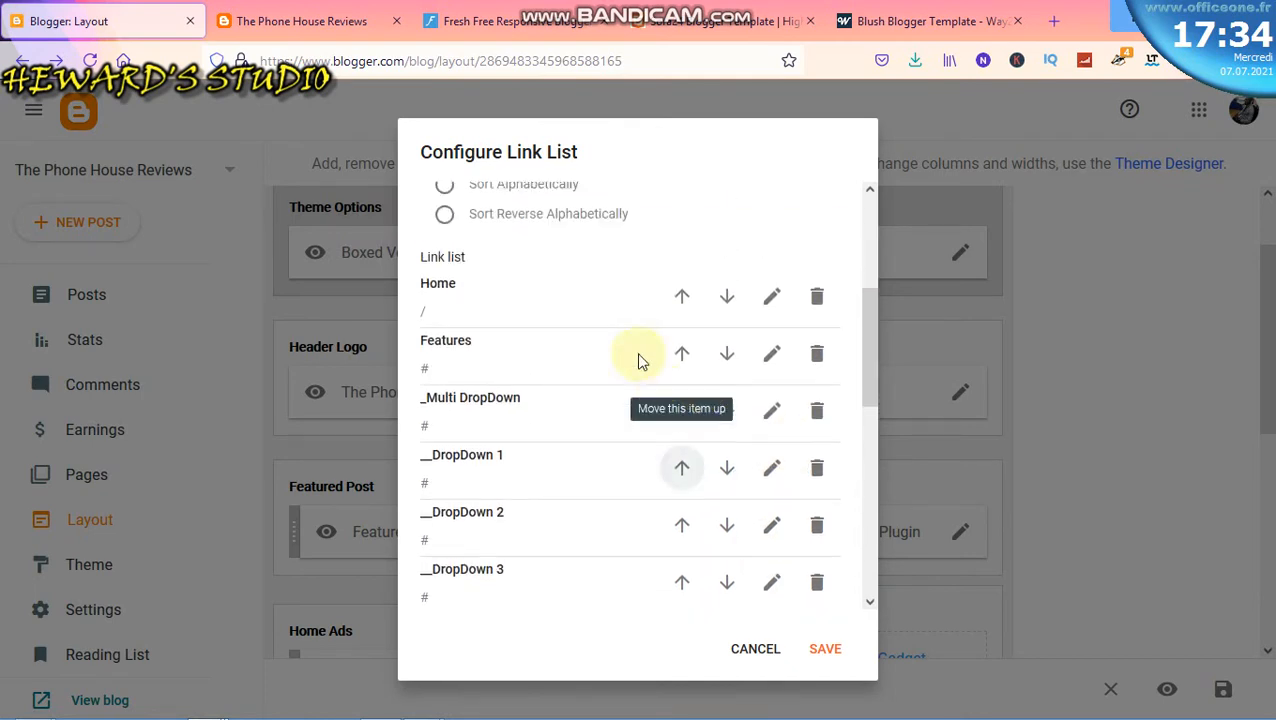
scroll(690, 385, "up", 1)
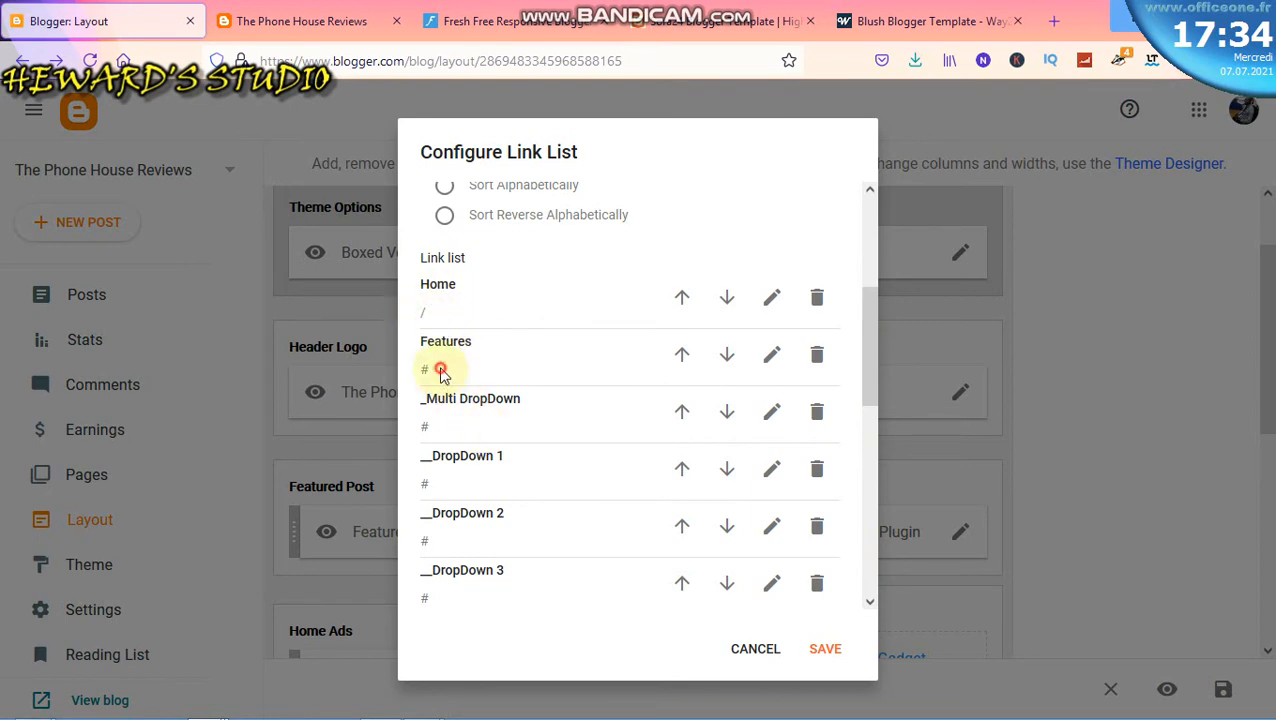
scroll(538, 510, "down", 2)
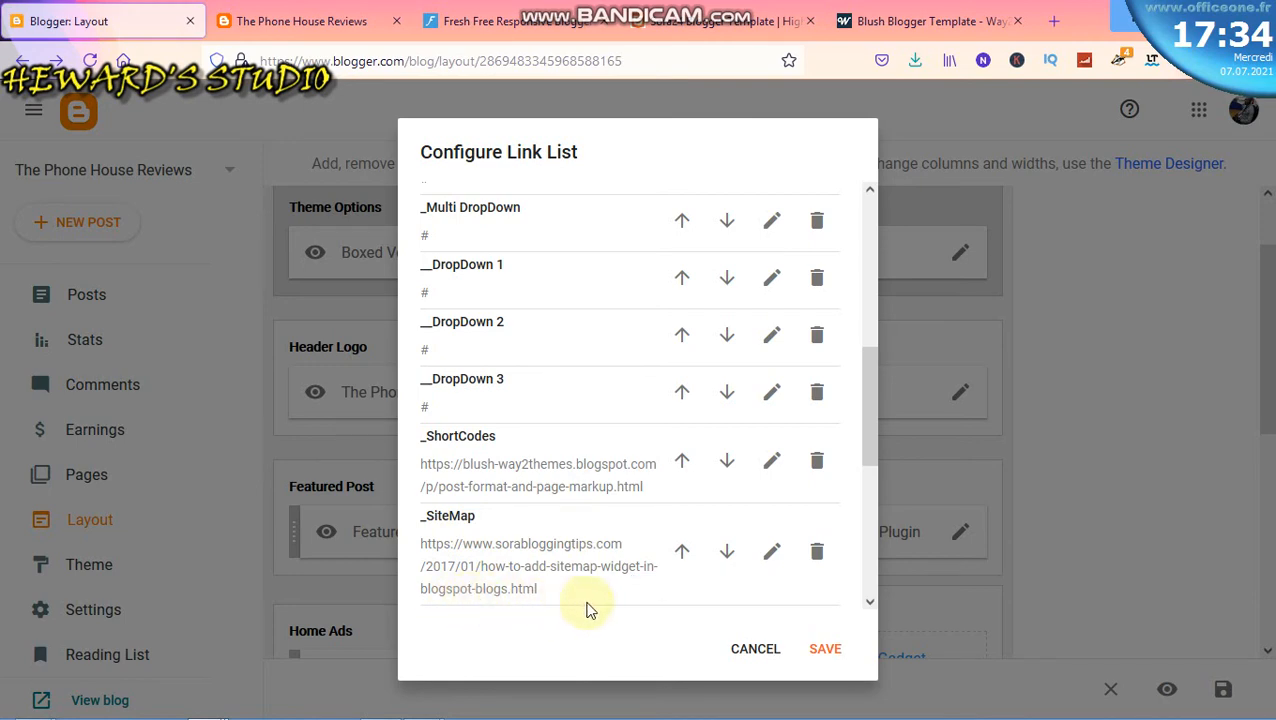
left_click(757, 650)
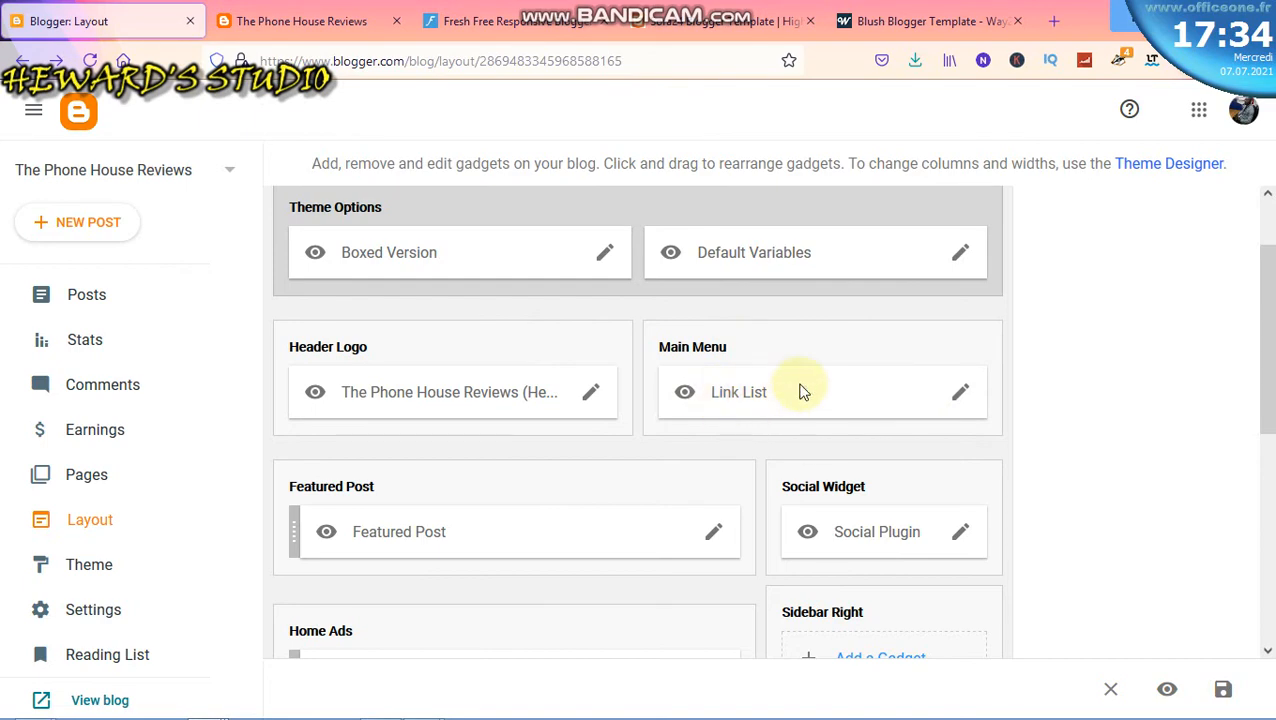
Hide the Main Menu's Link List gadget by turning off its Show this widget option, and save
left_click(962, 393)
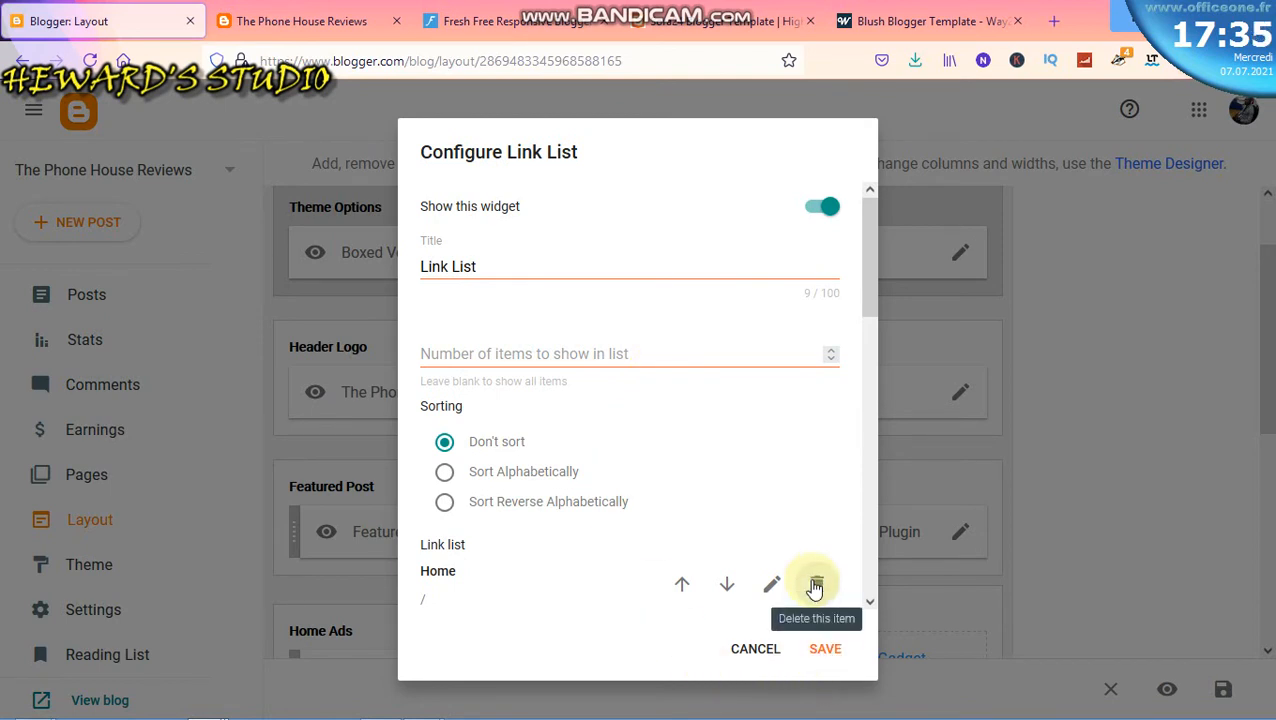
left_click(820, 208)
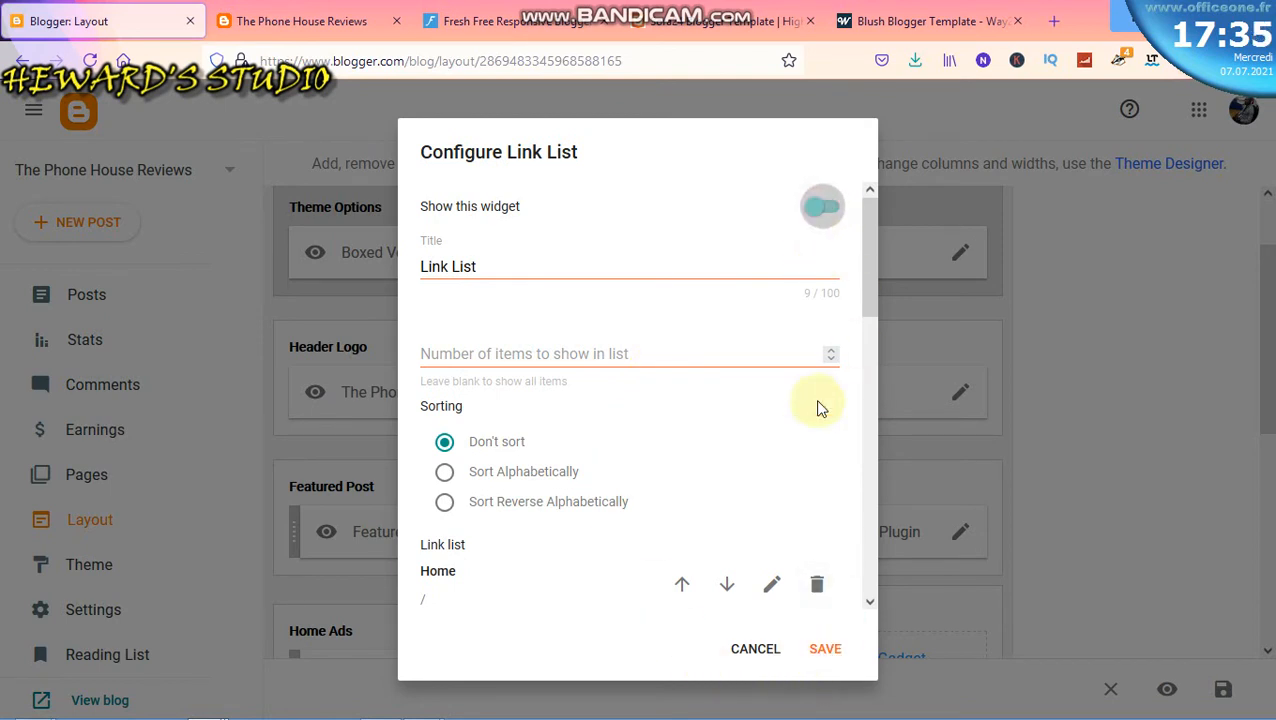
left_click(826, 648)
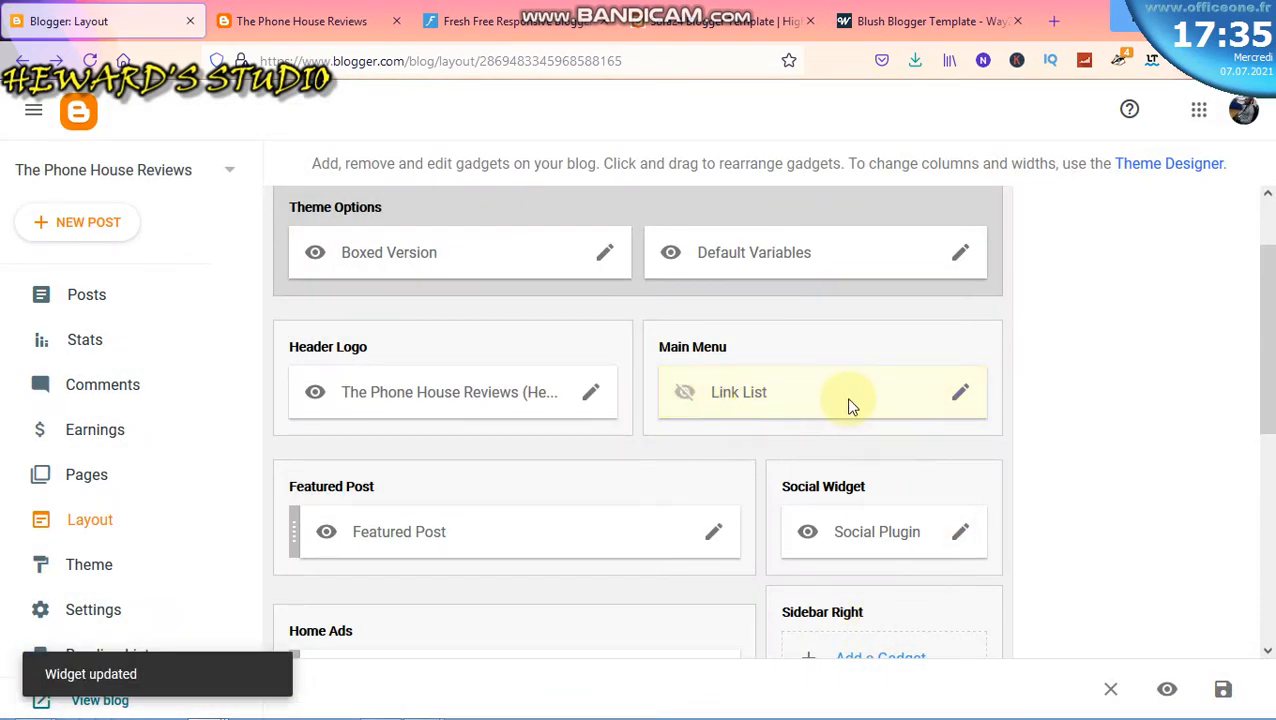
Look over the blog layout's gadget sections from Theme Options and Main Menu down to Footer Menu
scroll(848, 405, "down", 3)
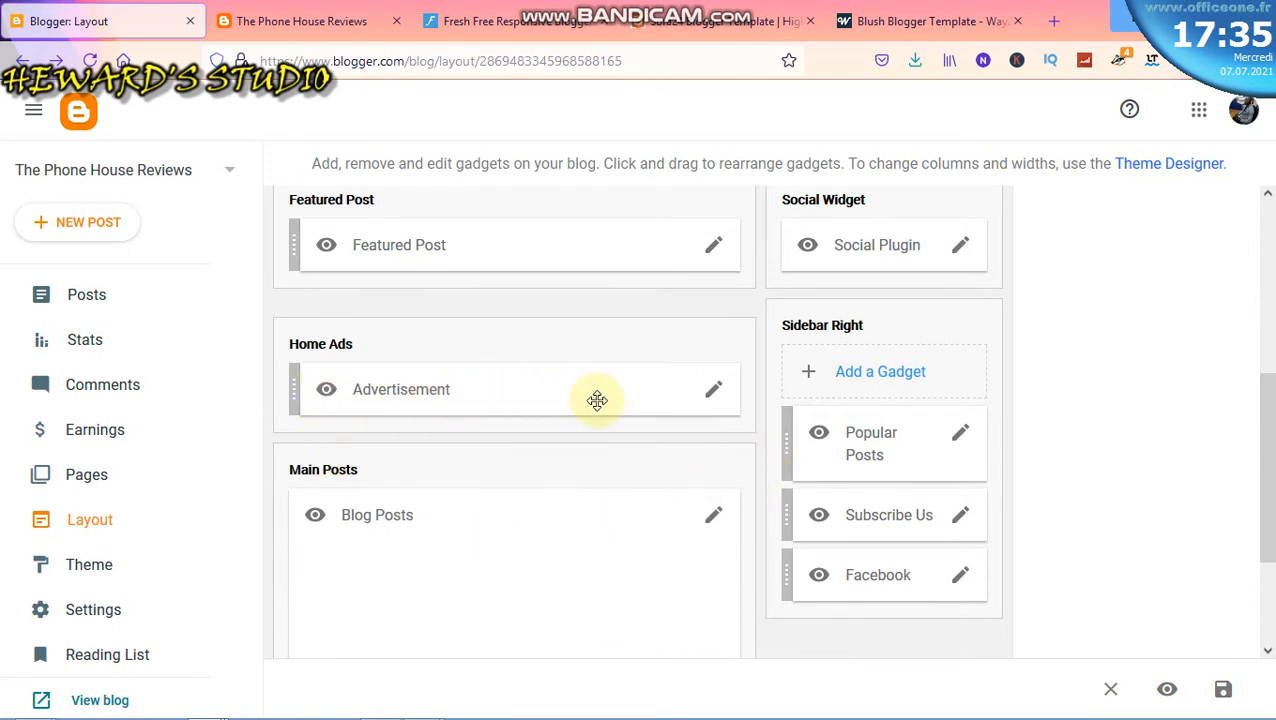
scroll(430, 550, "down", 2)
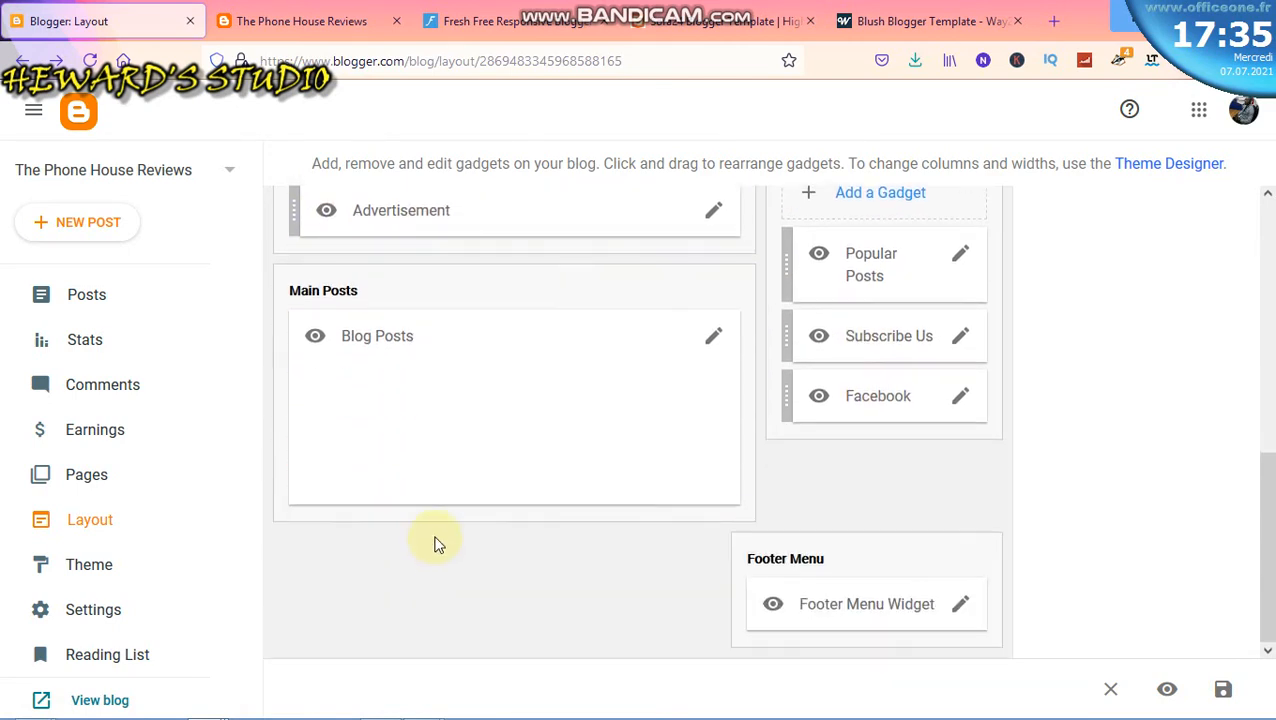
scroll(884, 581, "up", 3)
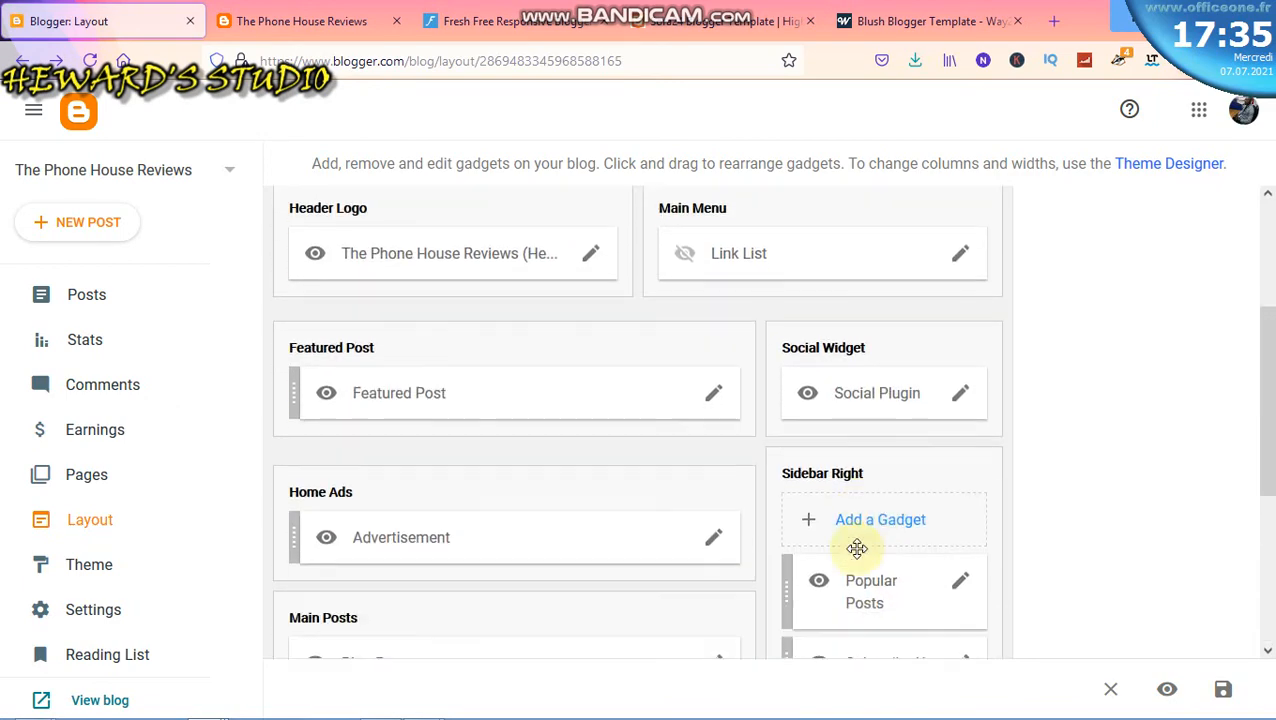
scroll(858, 530, "down", 2)
scroll(864, 480, "up", 1)
scroll(866, 500, "up", 4)
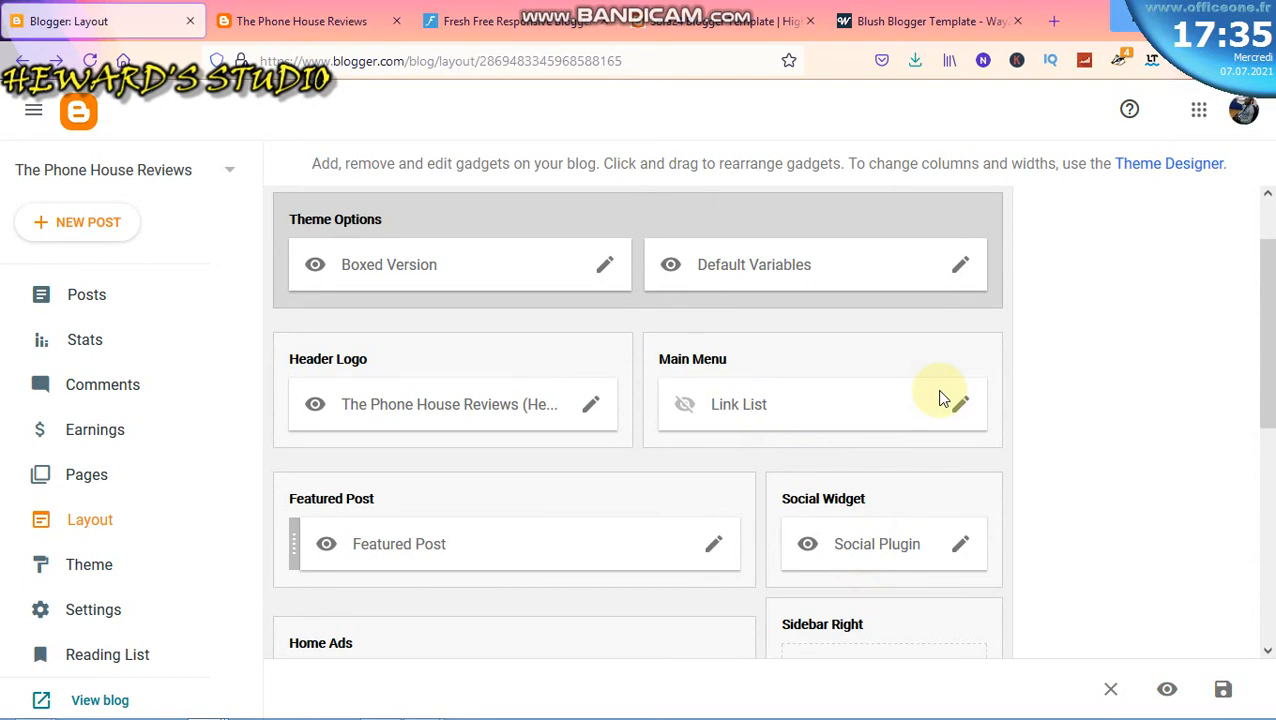
Delete all the link entries from the Main Menu's Link List gadget
left_click(961, 405)
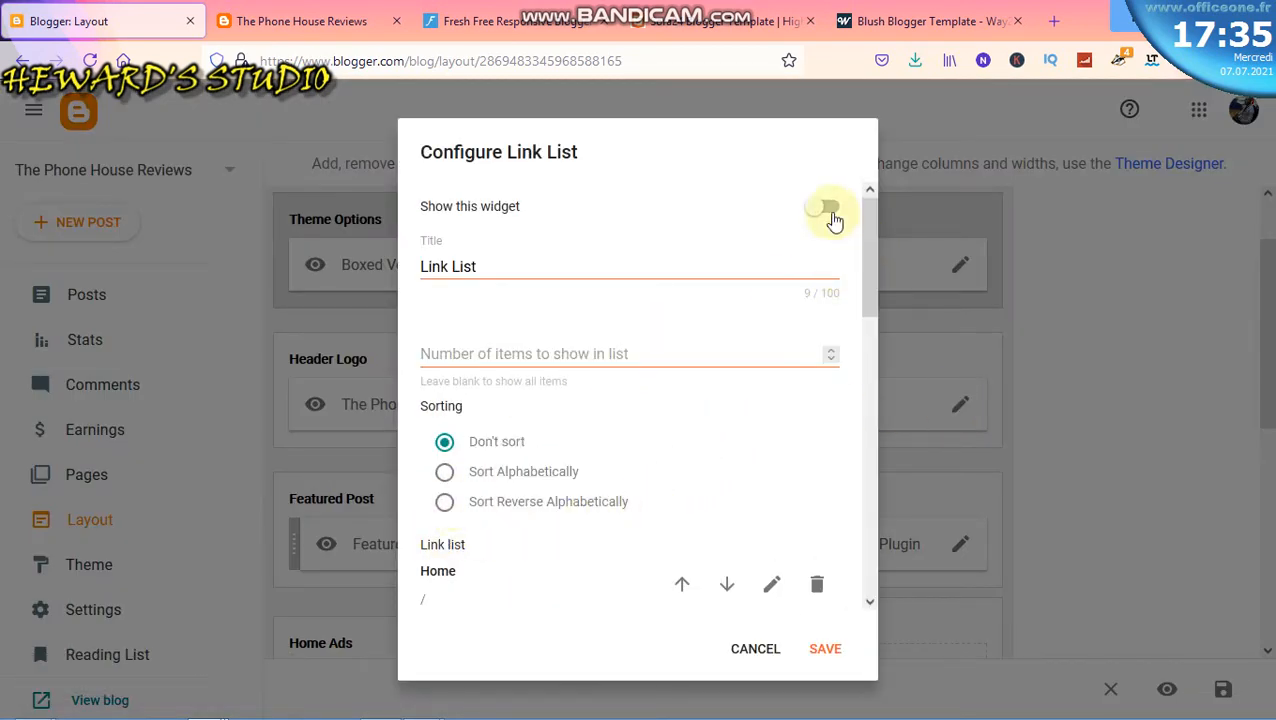
left_click(818, 586)
left_click(819, 588)
left_click(819, 588)
left_click(818, 585)
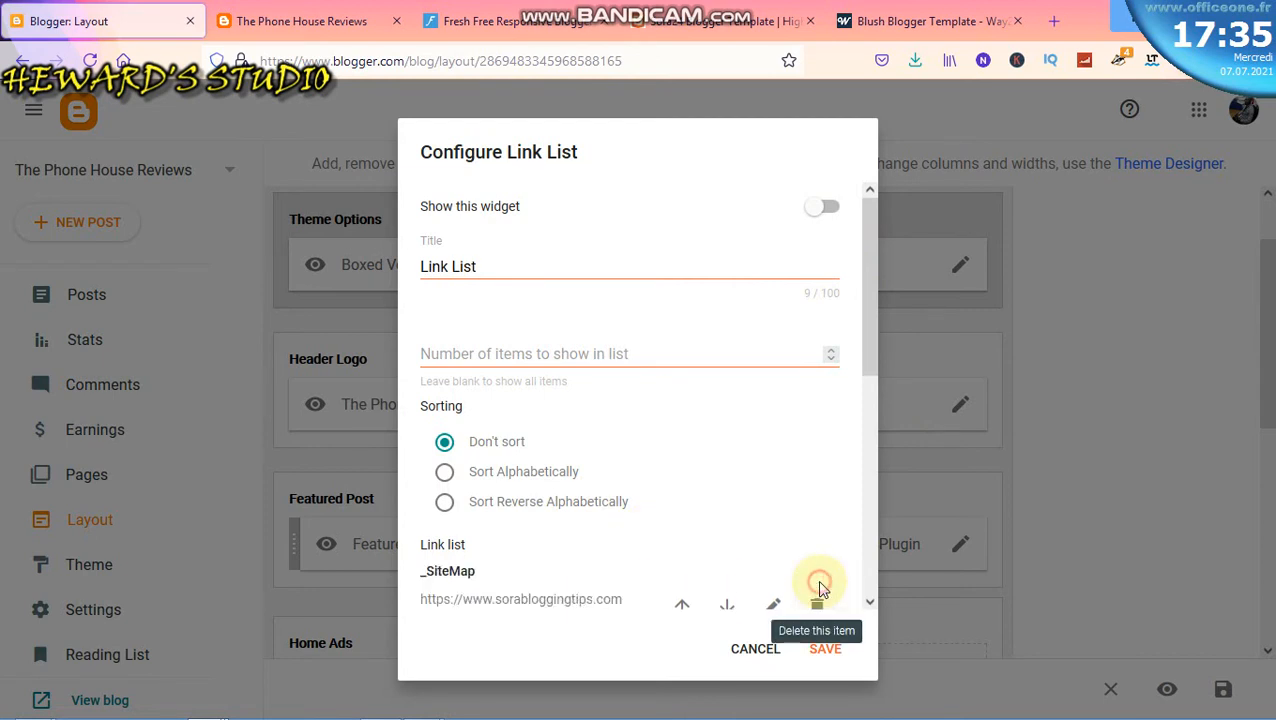
left_click(818, 606)
left_click(818, 603)
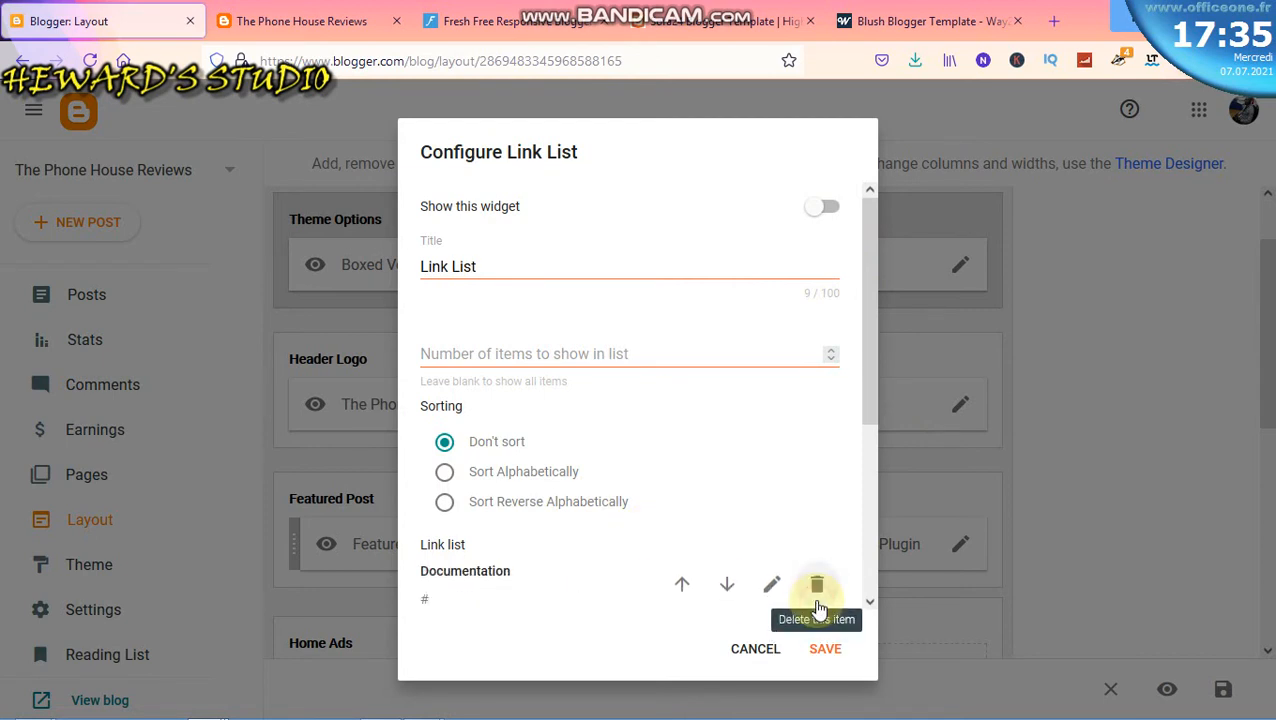
left_click(818, 600)
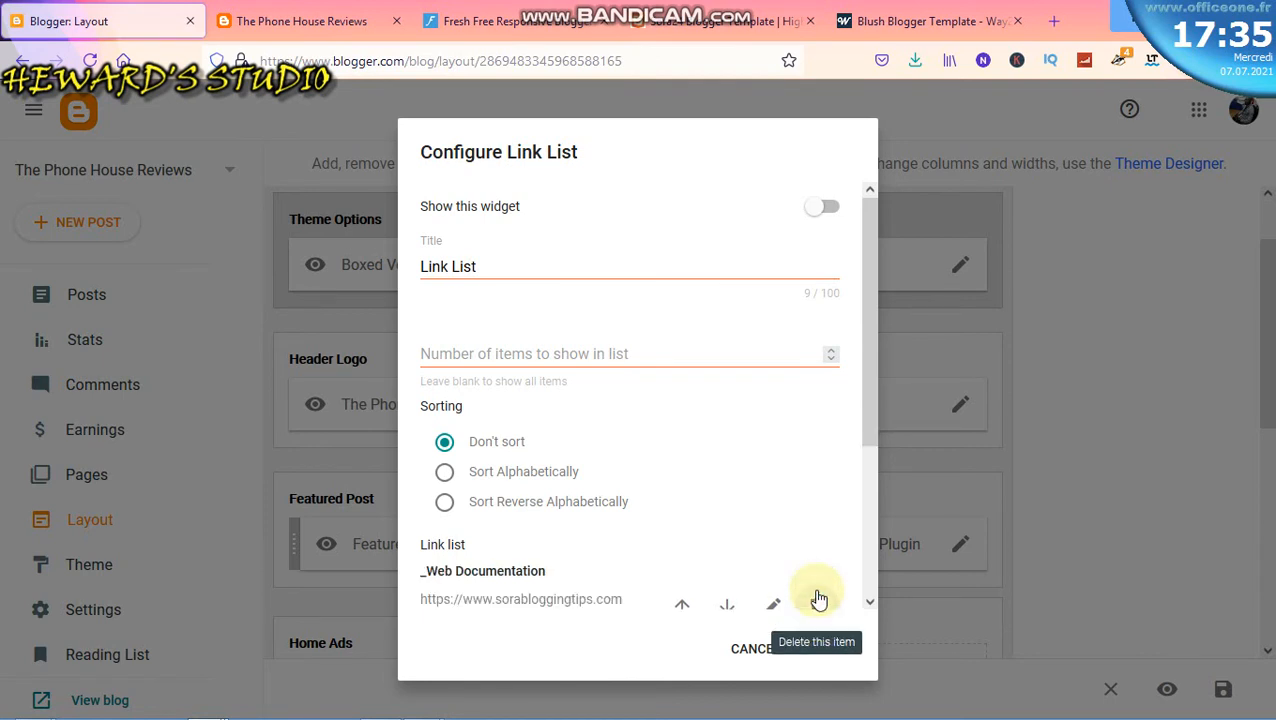
left_click(818, 598)
left_click(818, 598)
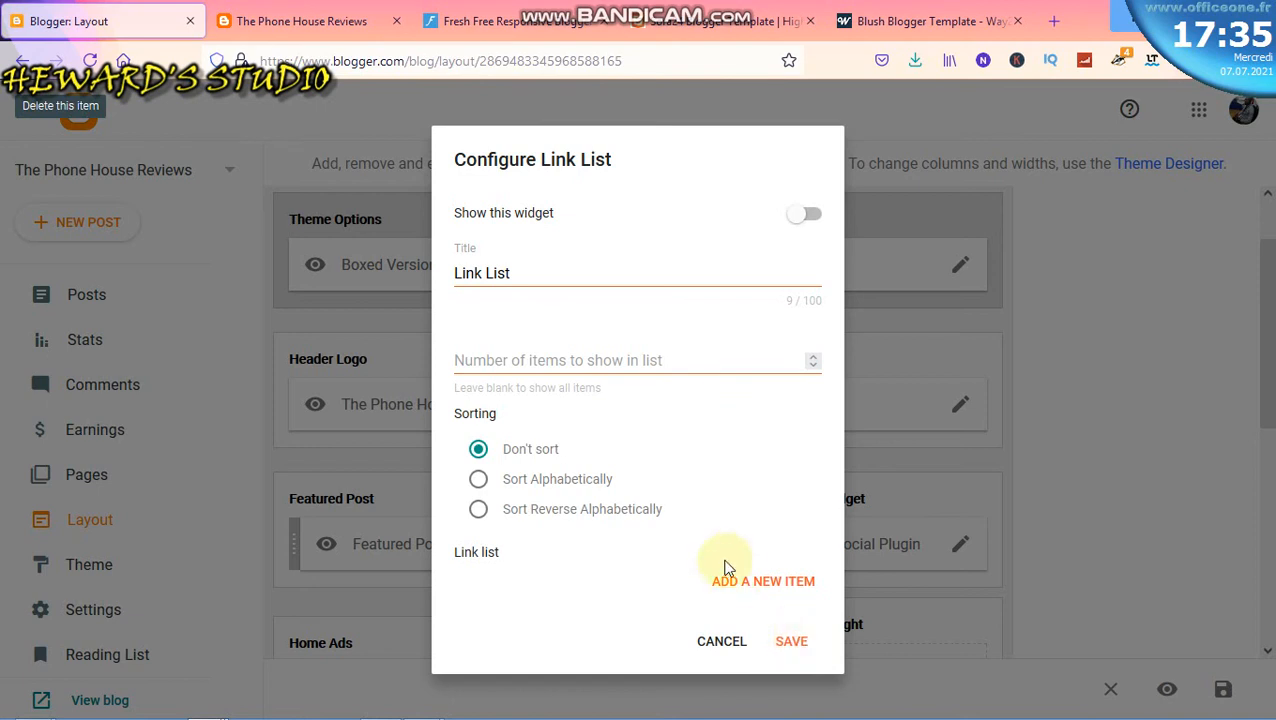
left_click(763, 582)
scroll(738, 493, "down", 3)
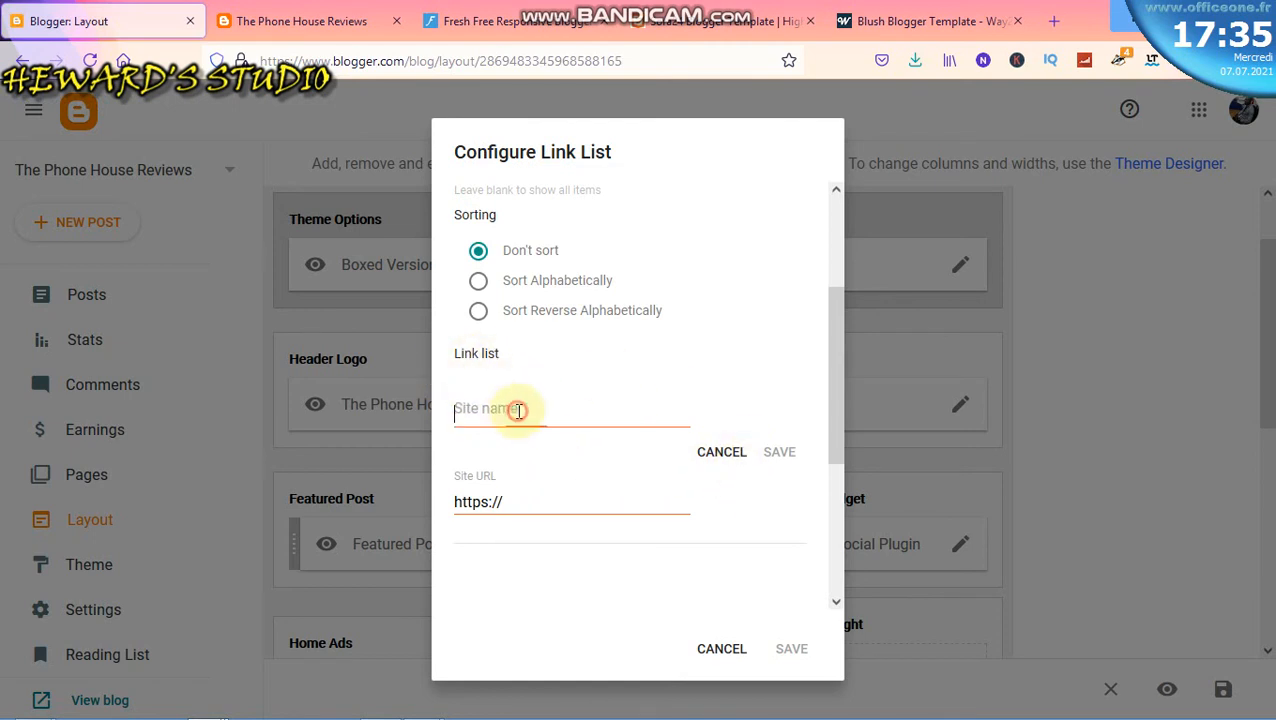
left_click(663, 409)
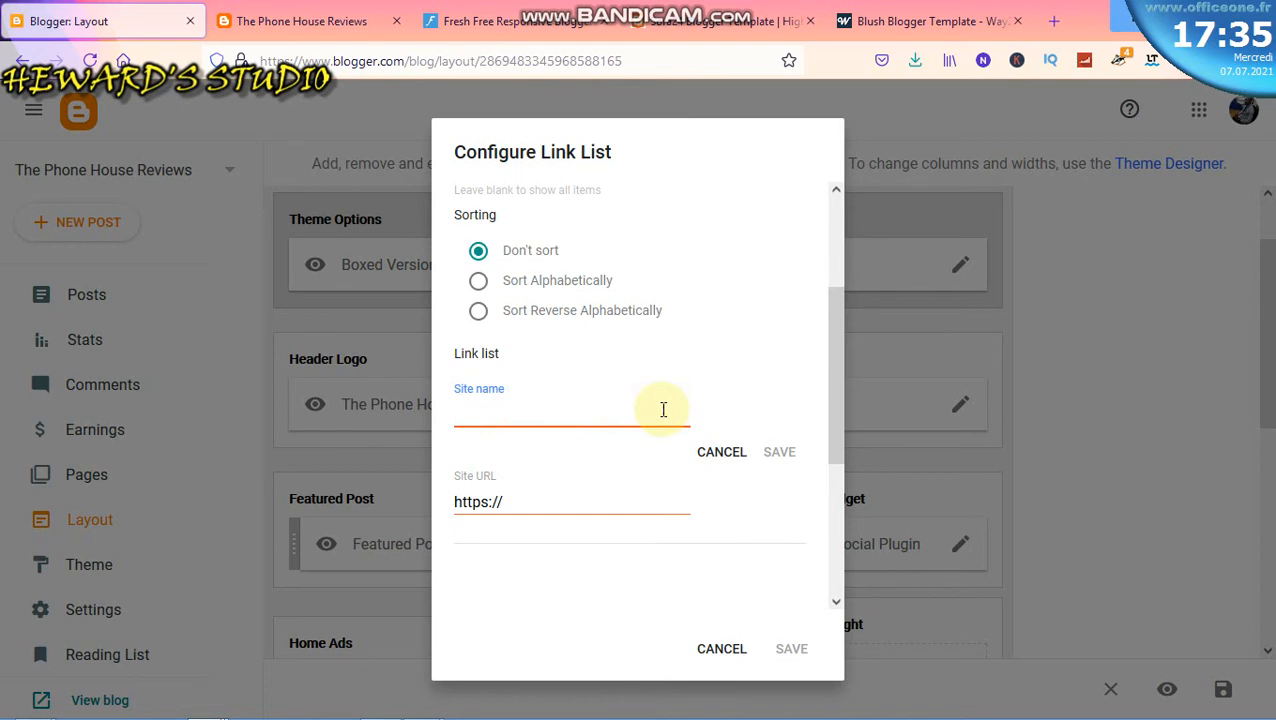
type("Home")
left_click(517, 499)
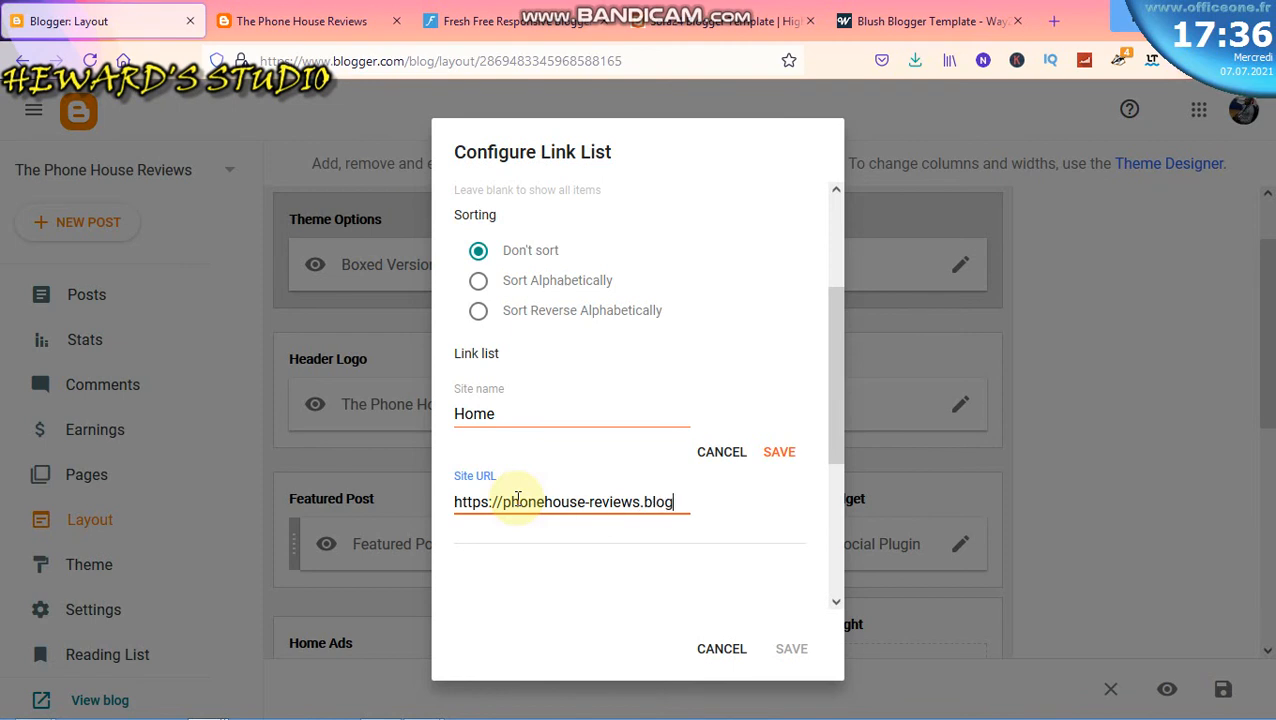
type("ot")
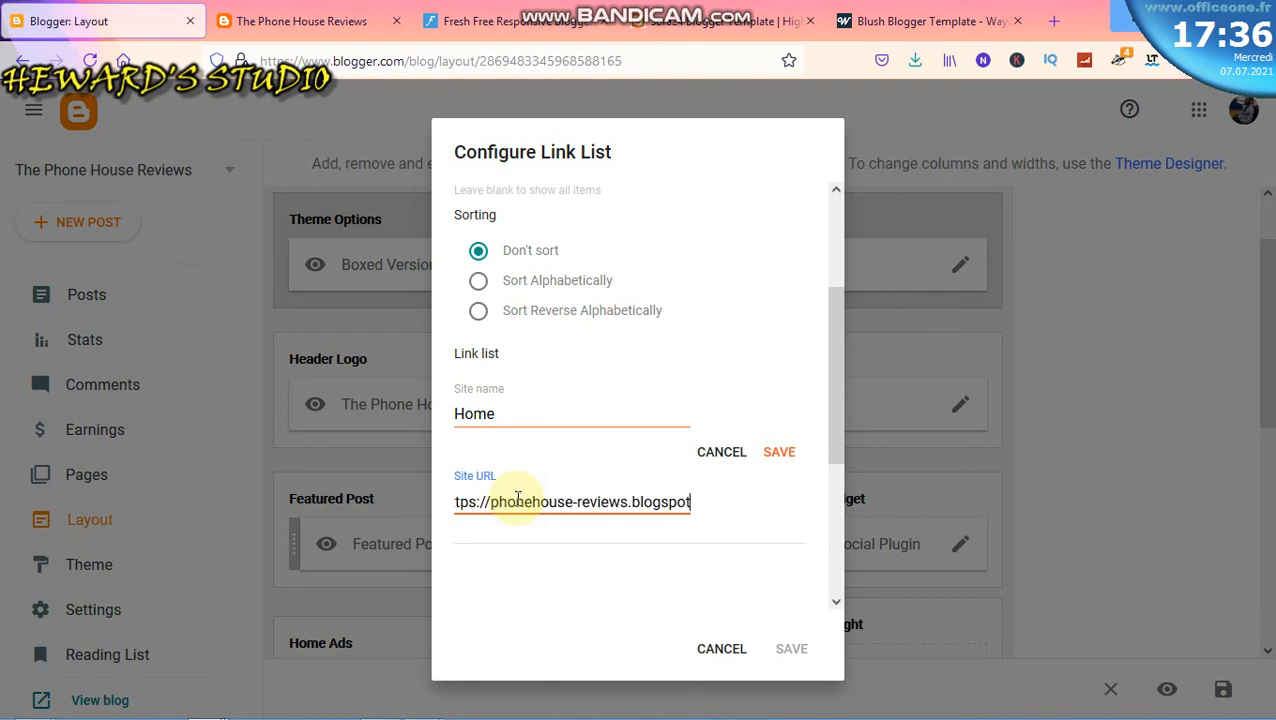
type(".com")
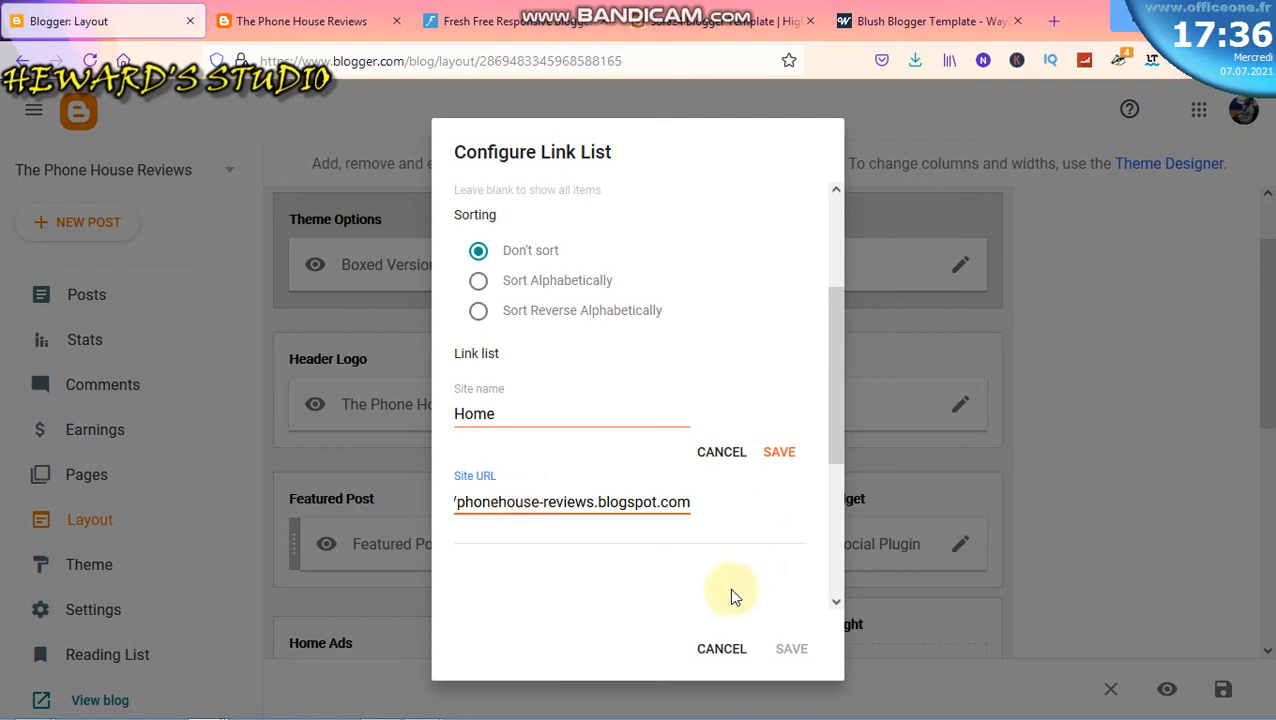
left_click(733, 650)
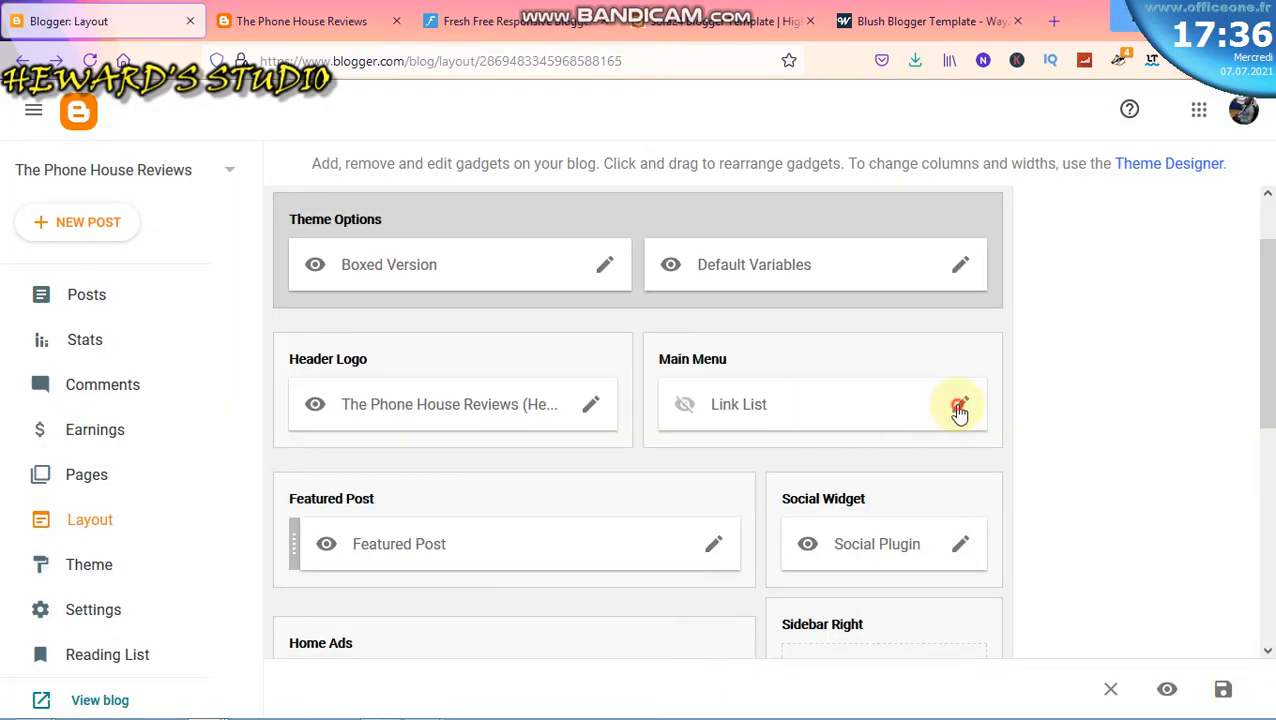
Reopen the Main Menu's Link List gadget and examine its entries from Home down to Download This Template
left_click(959, 411)
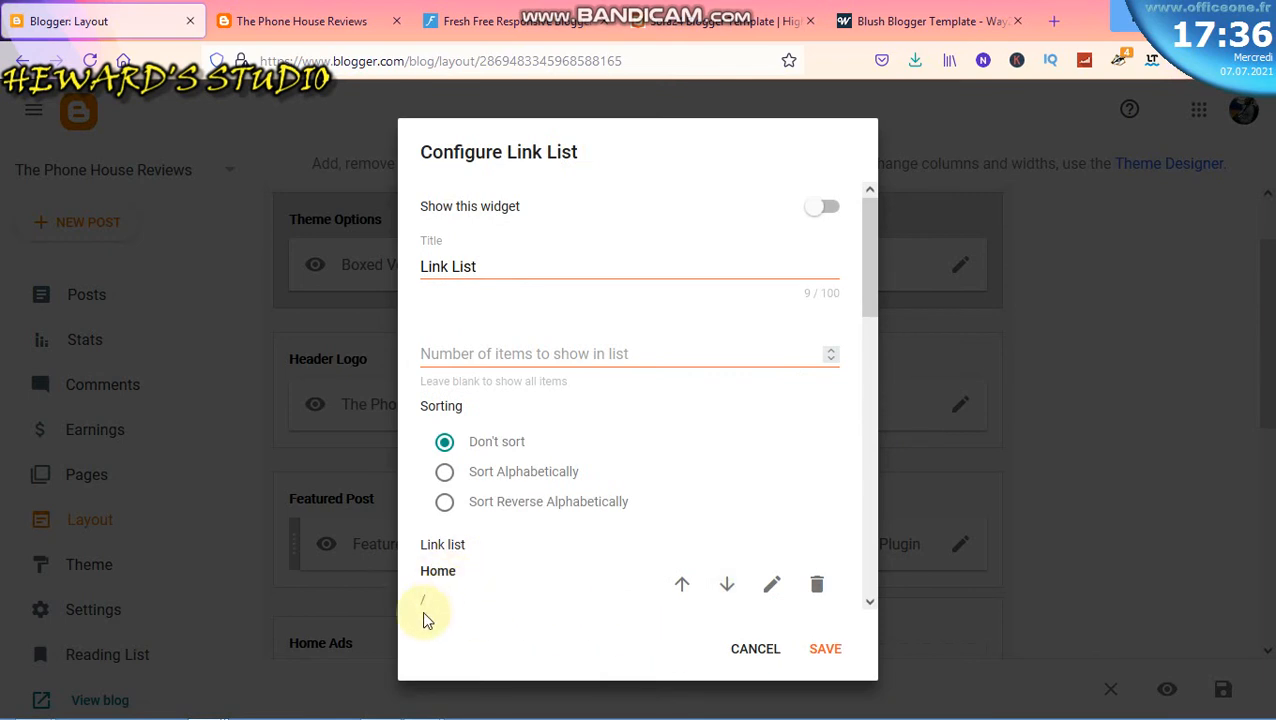
scroll(597, 567, "down", 3)
scroll(598, 459, "down", 2)
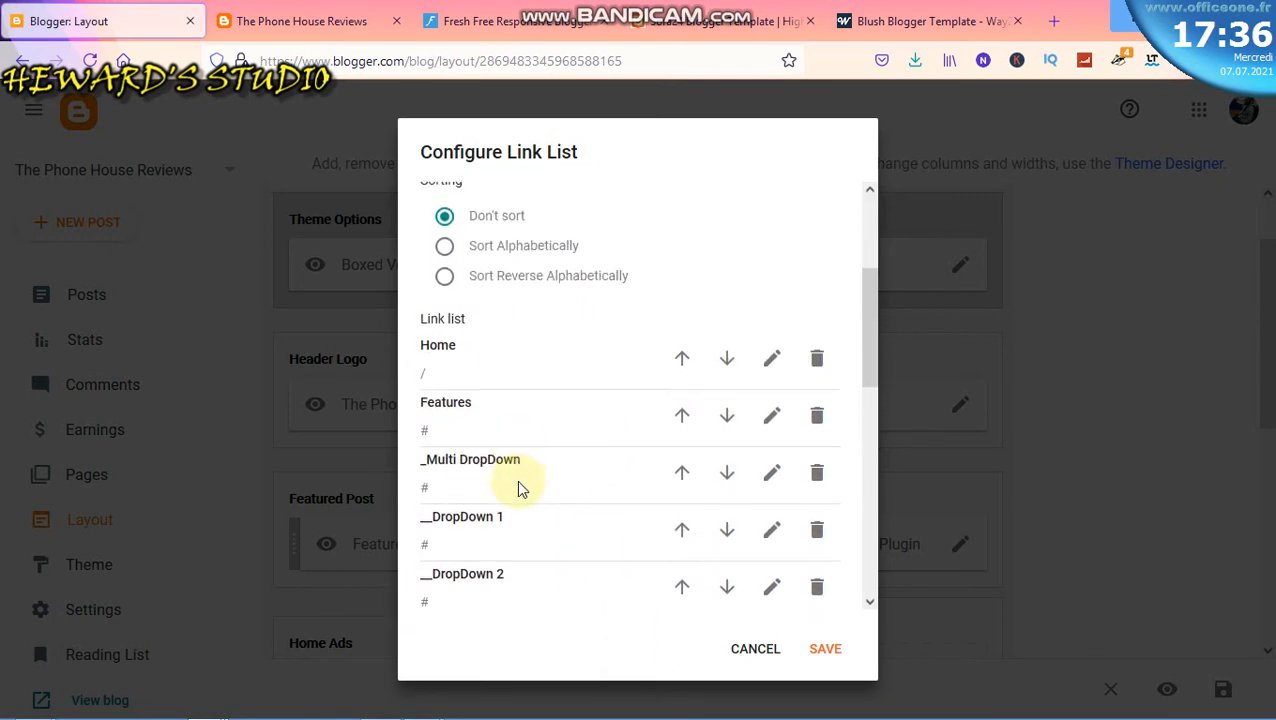
scroll(601, 470, "down", 5)
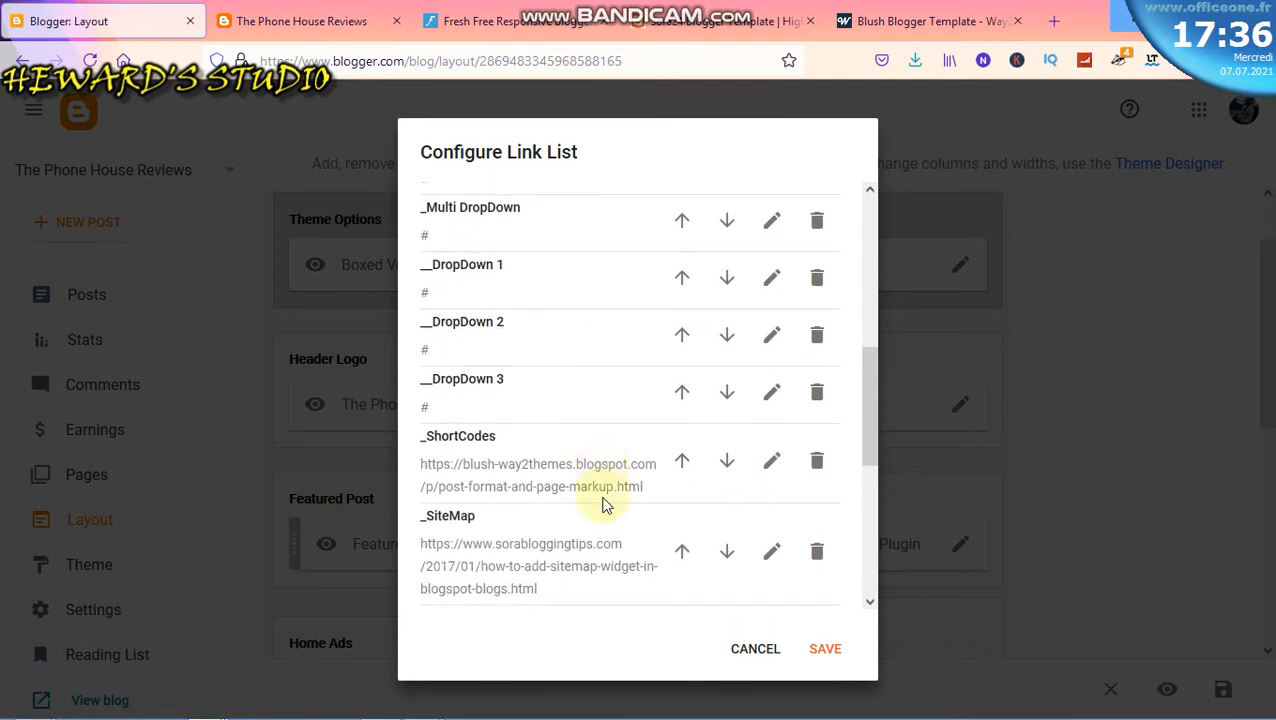
scroll(608, 495, "up", 8)
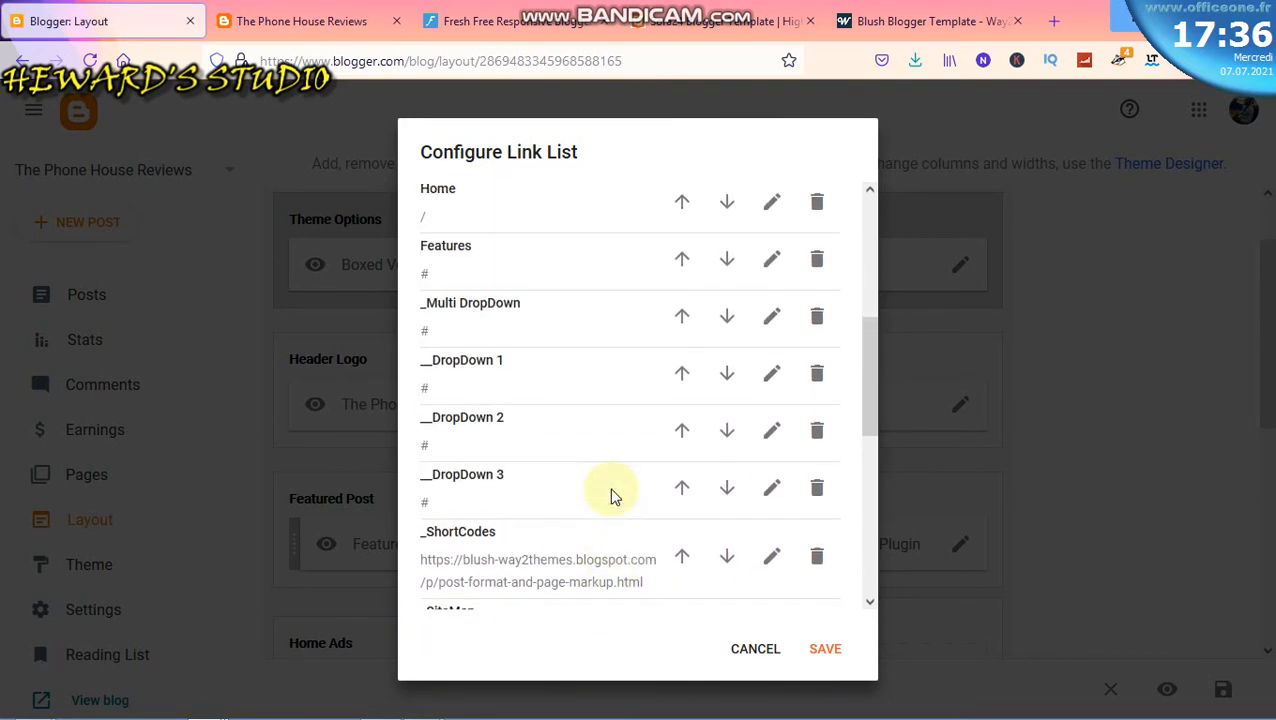
scroll(612, 493, "down", 5)
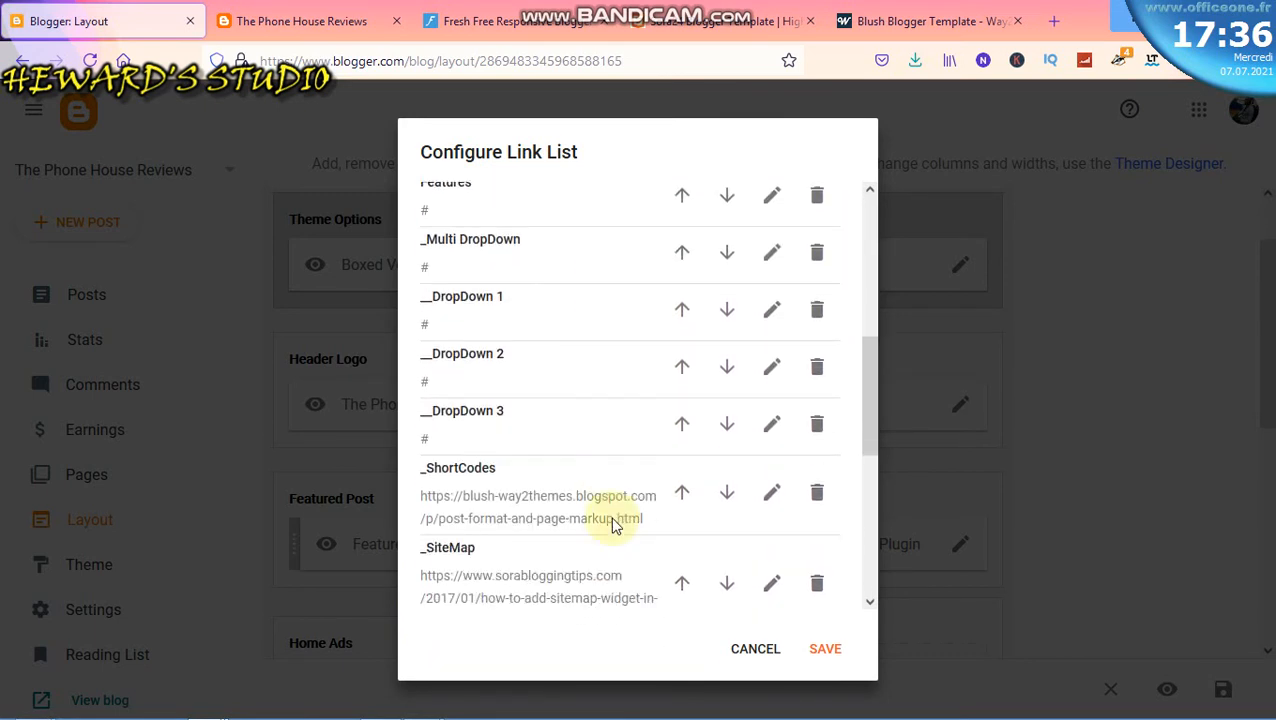
scroll(490, 385, "down", 4)
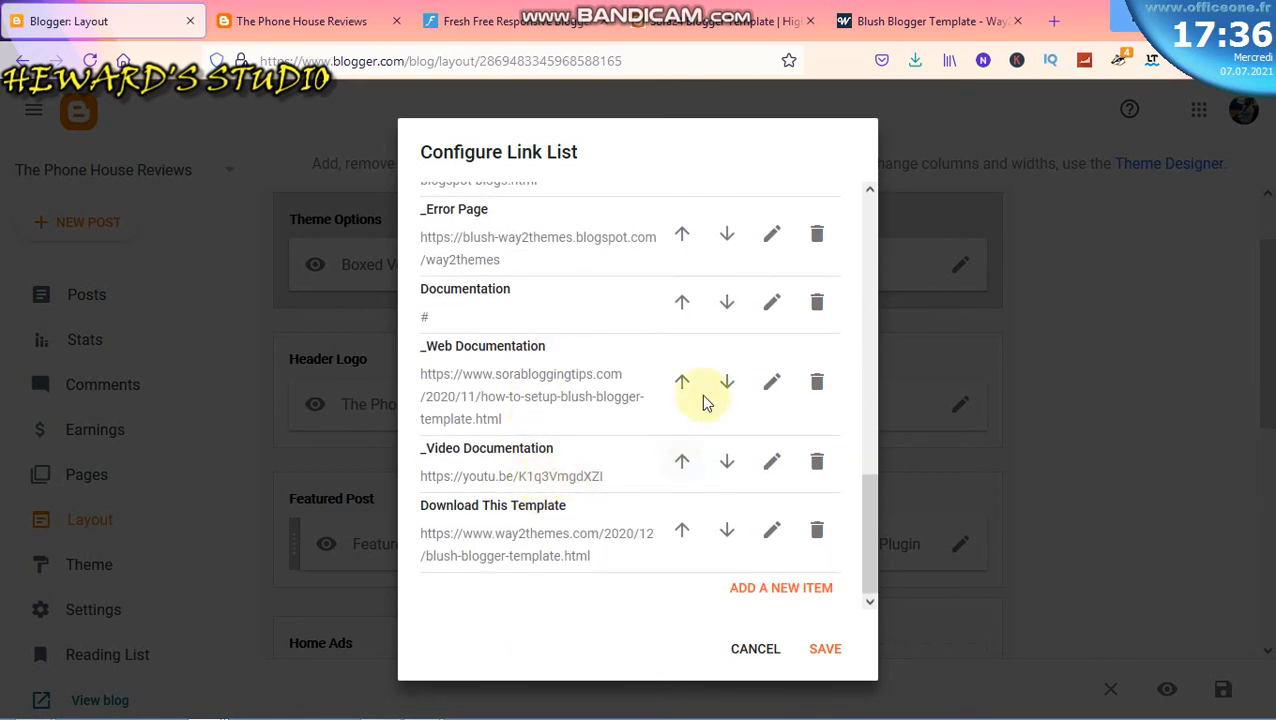
scroll(598, 313, "up", 5)
scroll(582, 313, "up", 3)
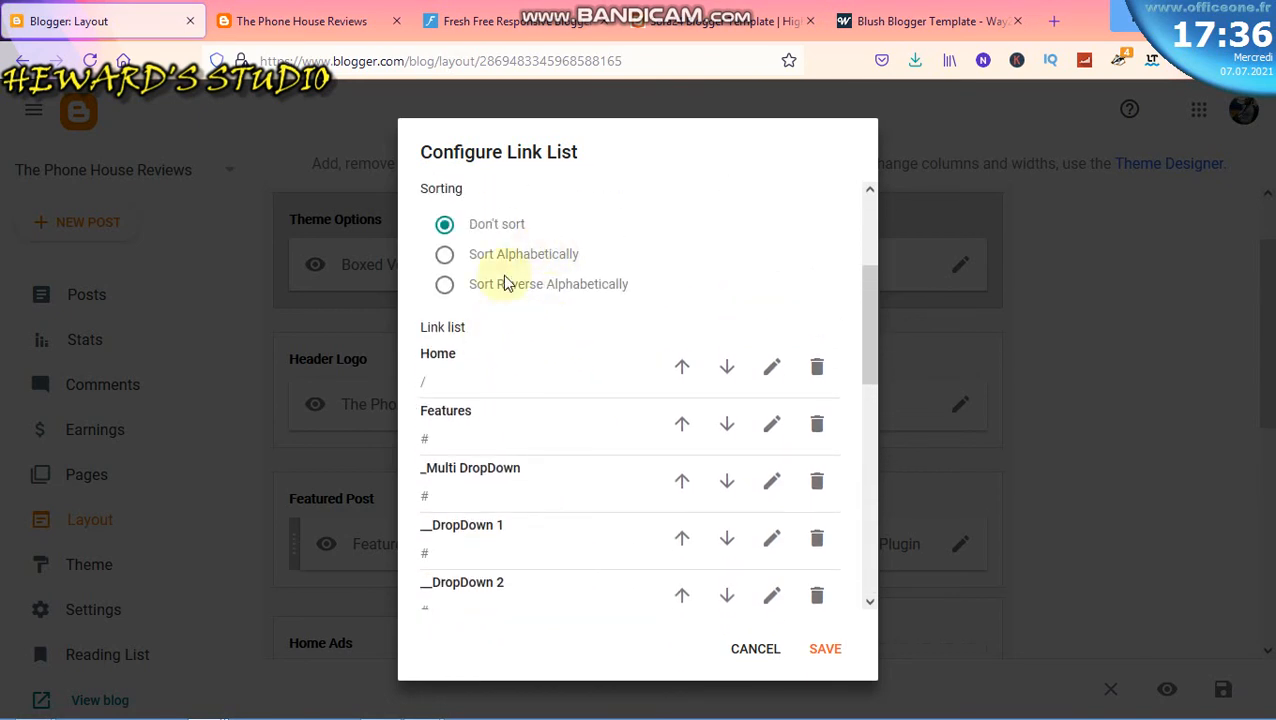
left_click(773, 368)
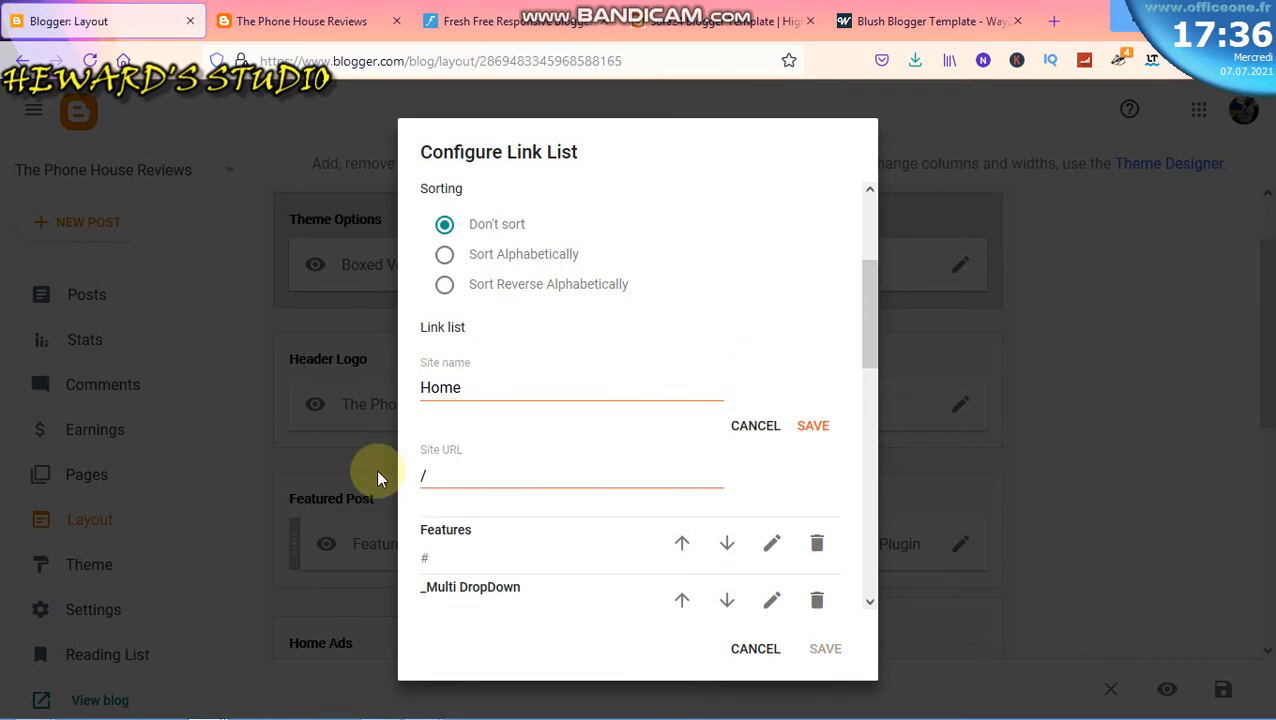
left_click(453, 476)
key("BackSpace")
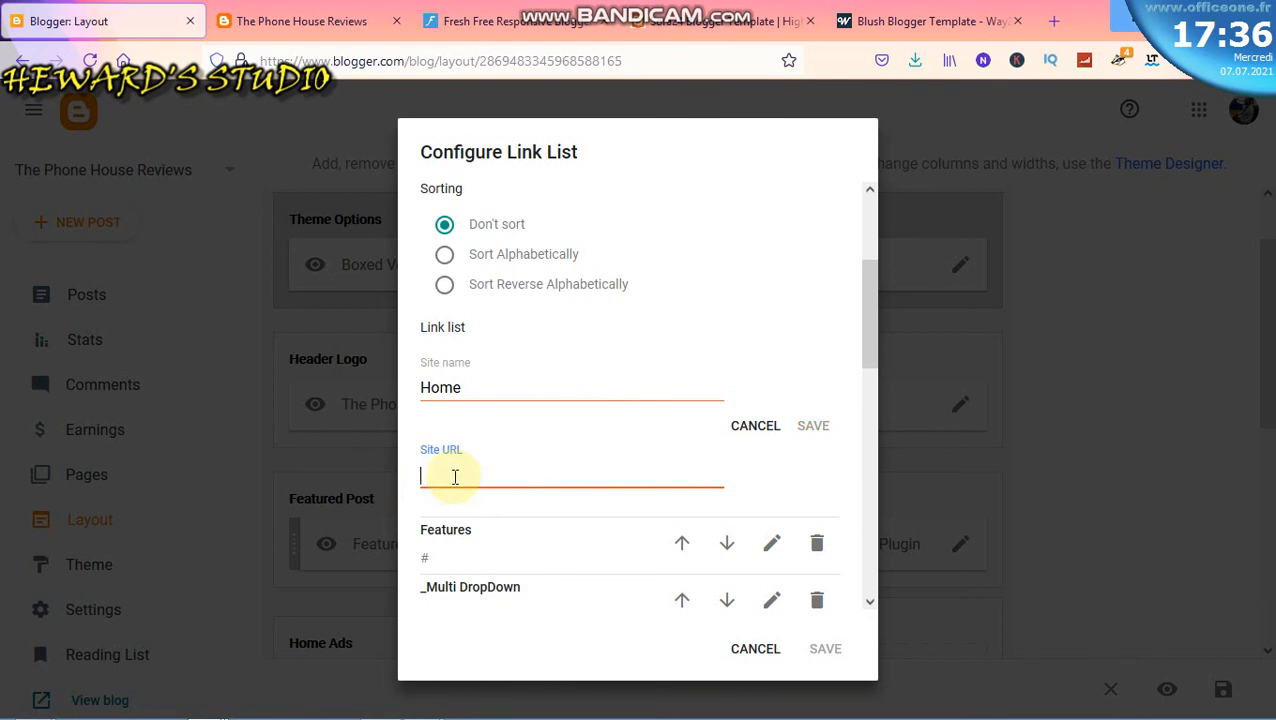
type("Ht")
key("BackSpace")
type("HT")
key("BackSpace")
type("https://phonehouse-reviews.blogs")
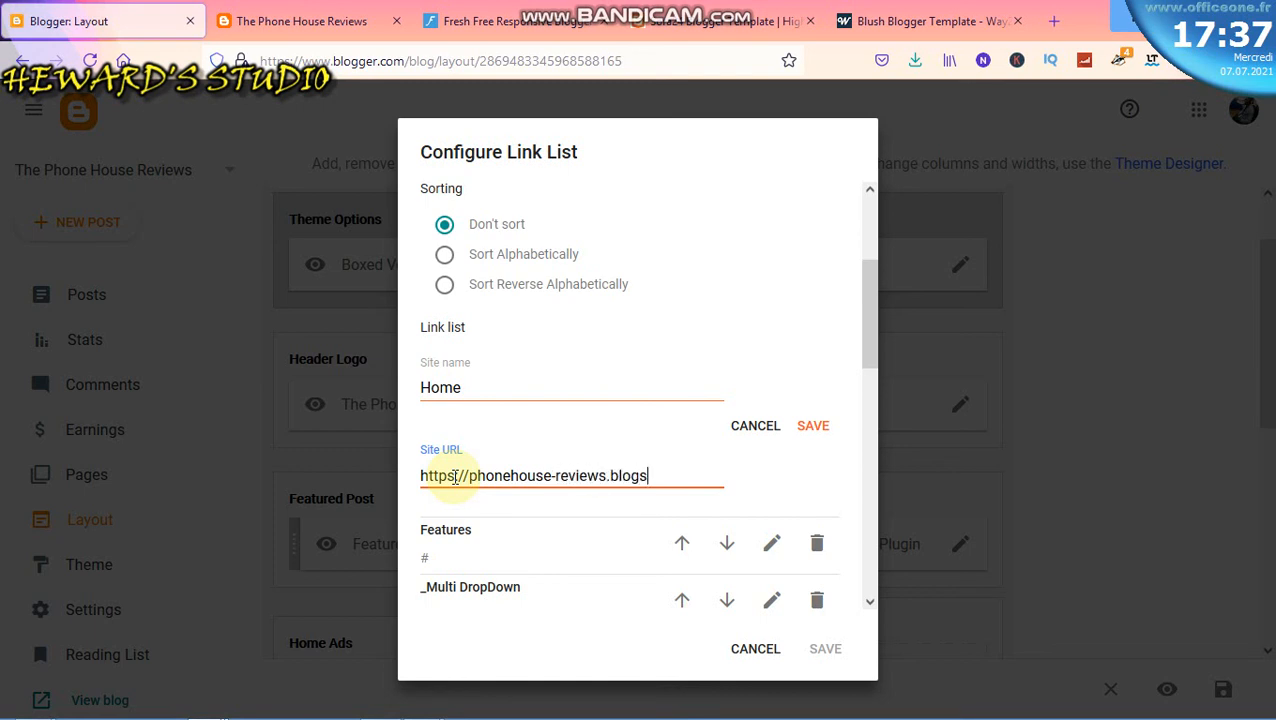
type("pot.com")
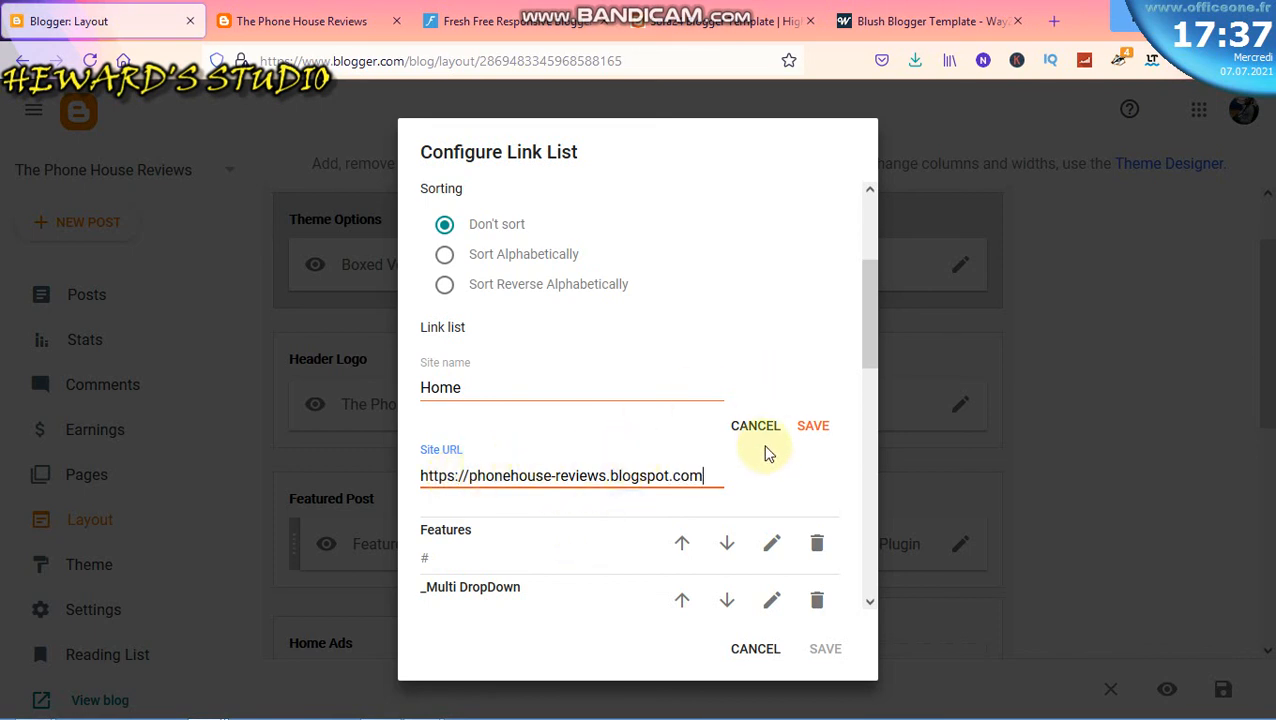
left_click(813, 426)
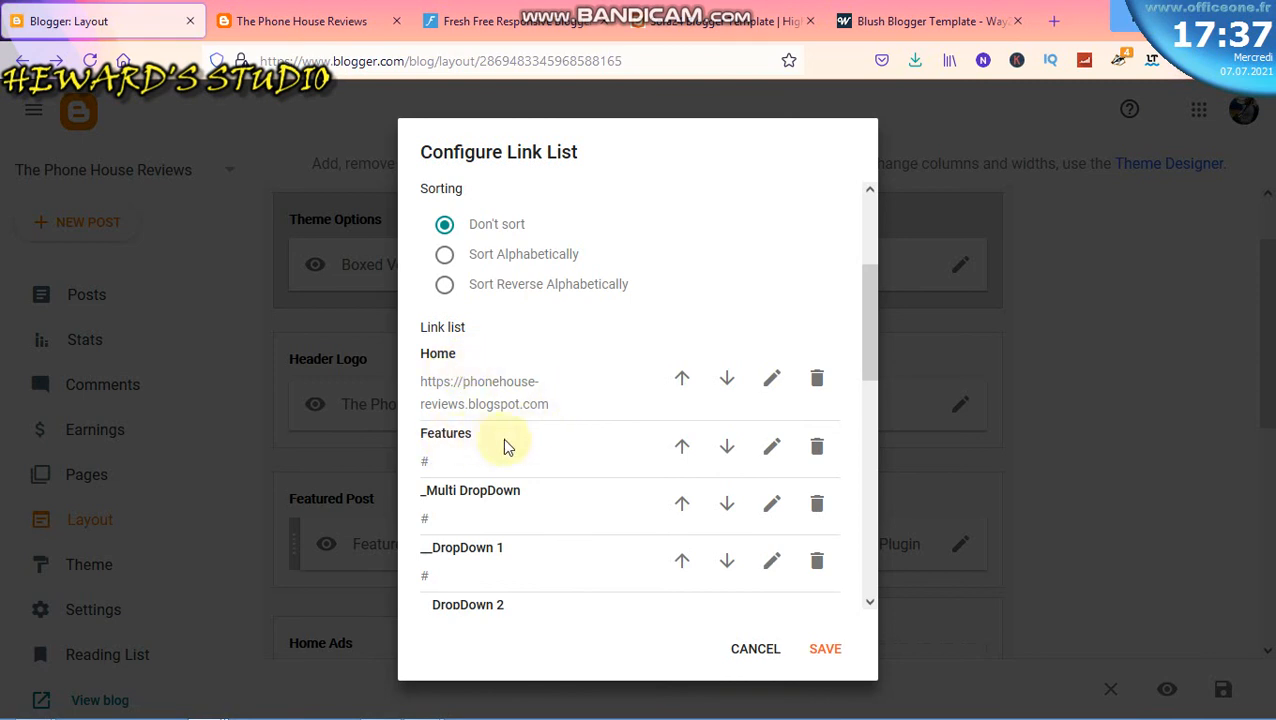
Open the Features link entry for editing, and examine the Features and Documentation submenus on the live blog
left_click(769, 450)
double_click(514, 464)
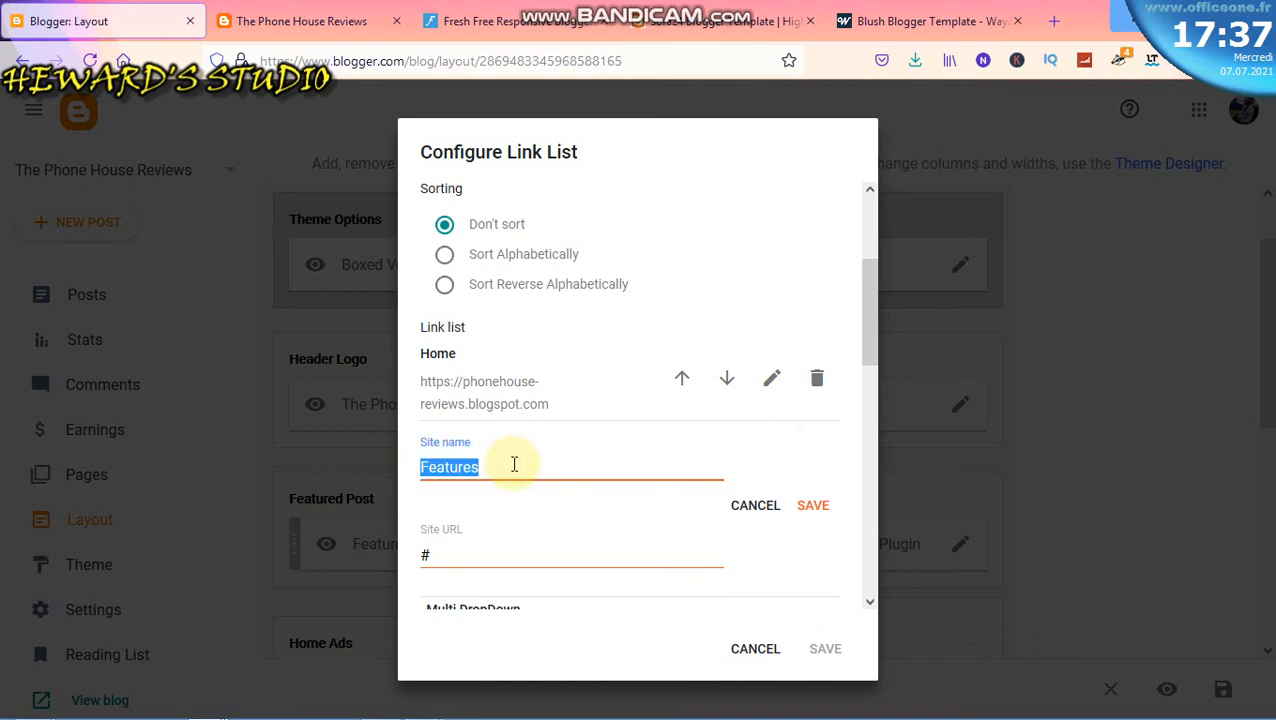
left_click(298, 21)
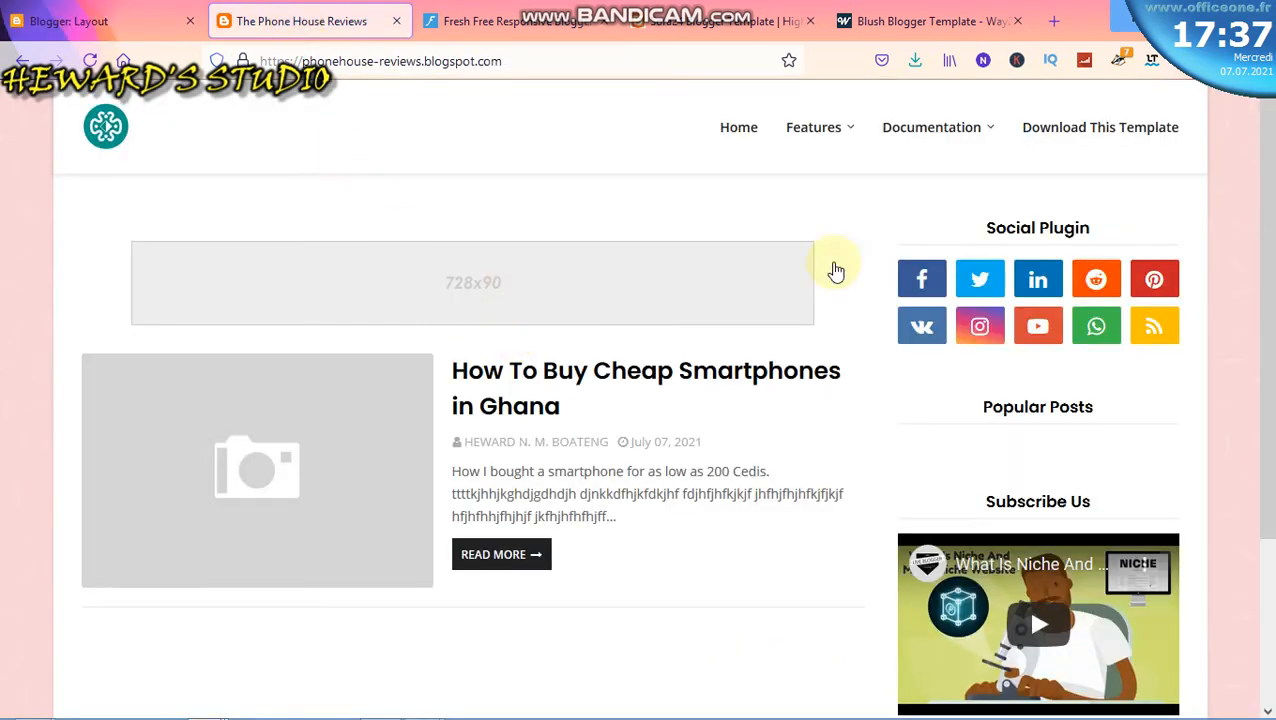
mouse_move(851, 138)
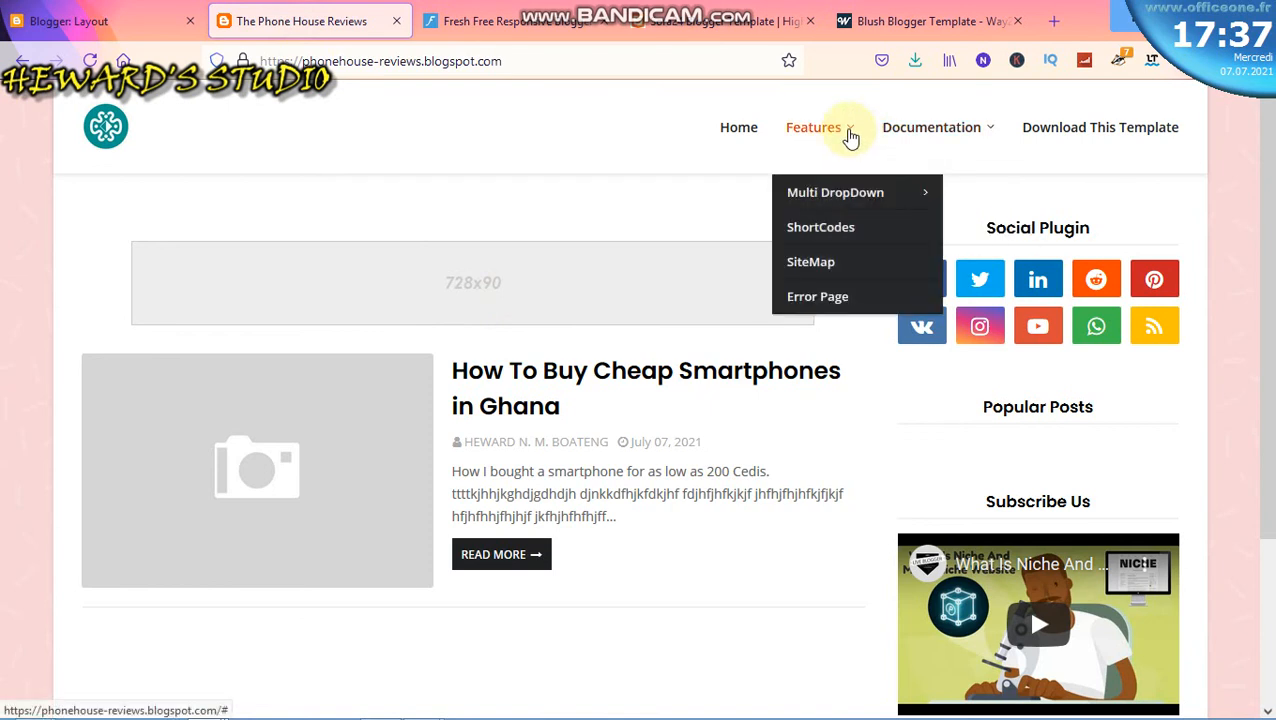
mouse_move(809, 206)
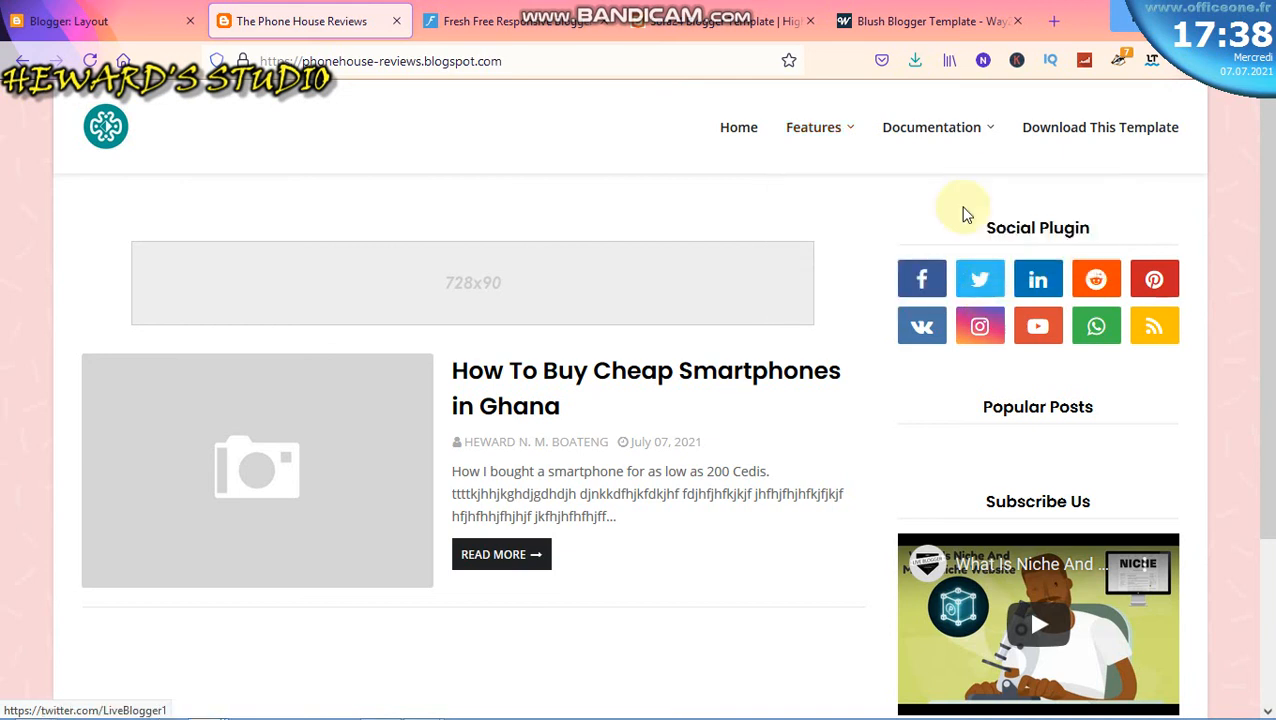
mouse_move(1003, 133)
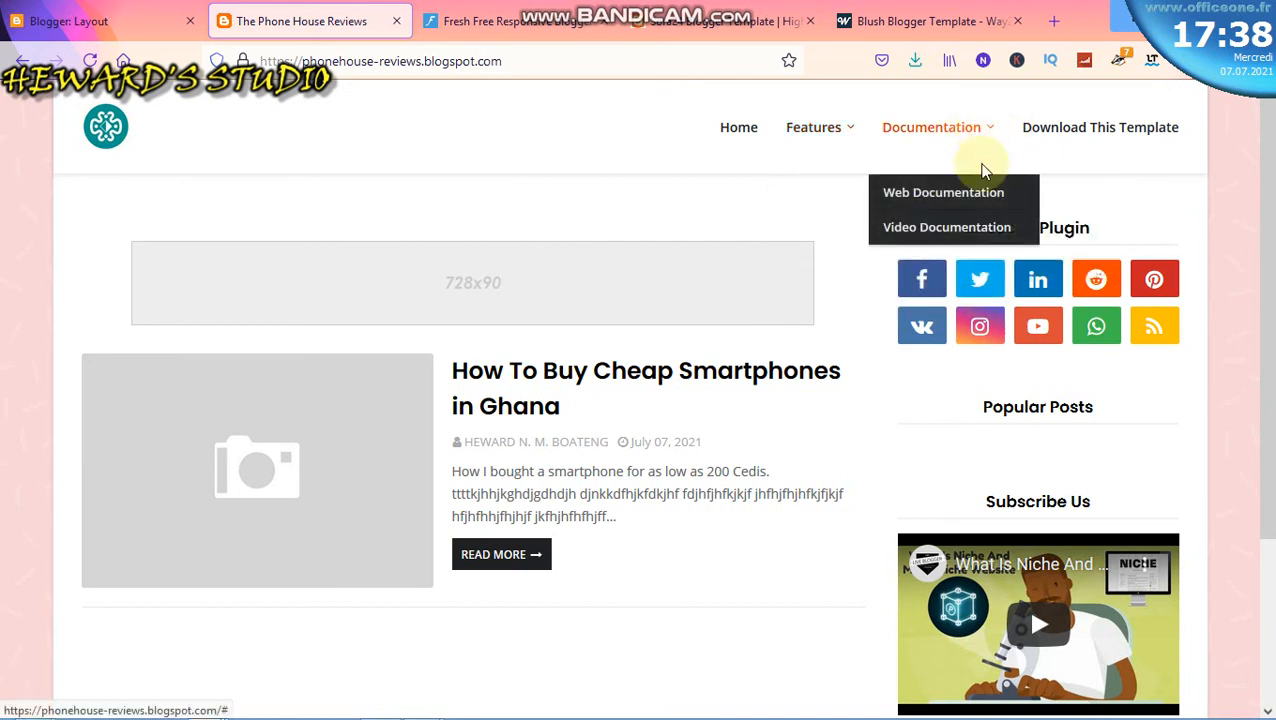